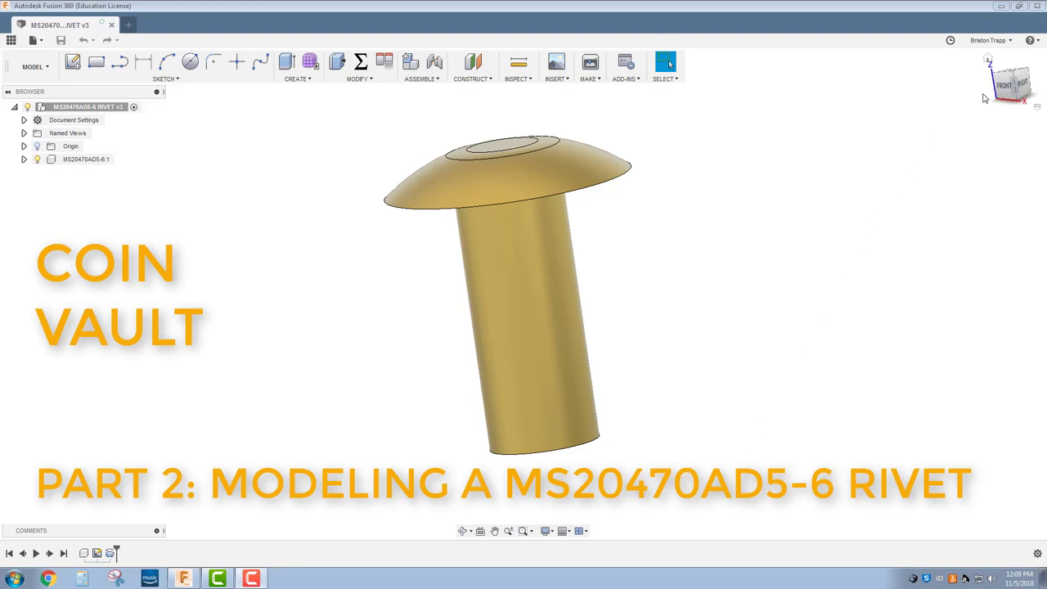
- Orbit the finished gold rivet to view it from another side
drag(997, 88, 670, 205)
key(Escape)
- Enter MS20470AD5-6 as the new design's name in the Save dialog
click(129, 28)
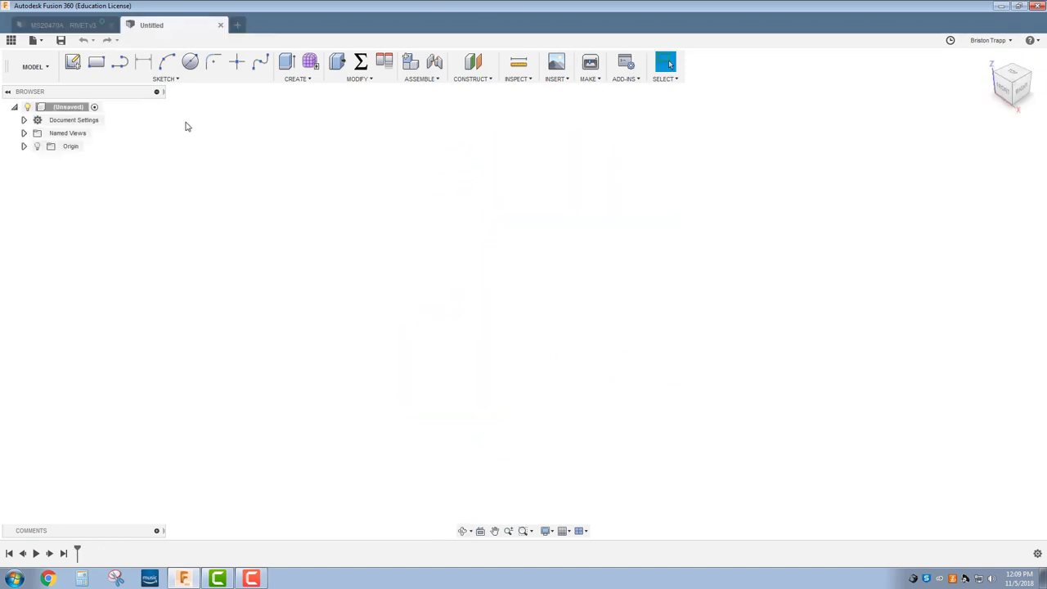
click(61, 40)
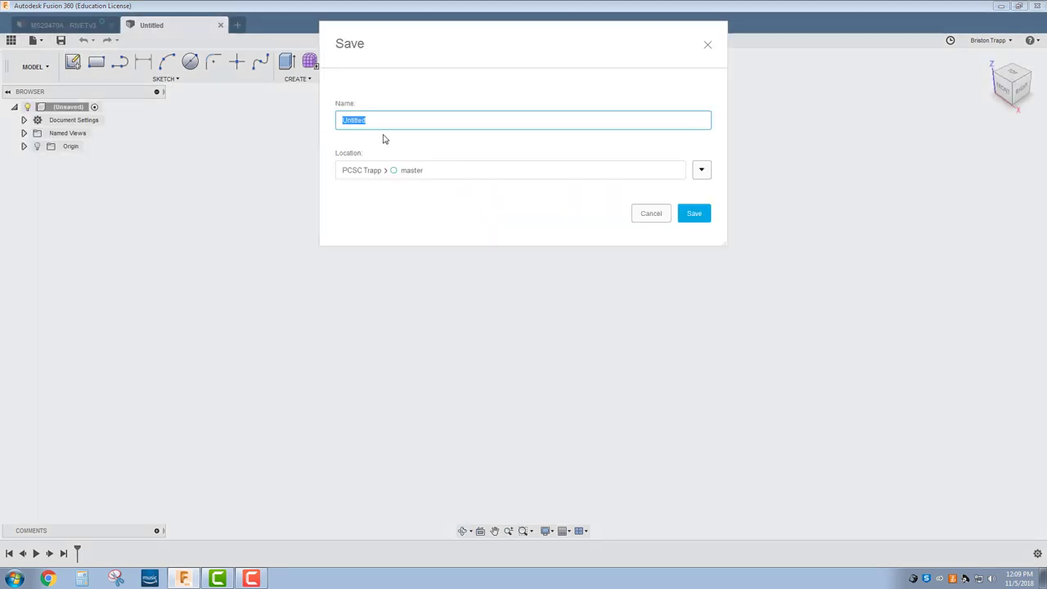
text(MS20)
text(AD5-6)
- Save the design as MS20470AD5-6 and cancel the accidentally started sketch
click(691, 213)
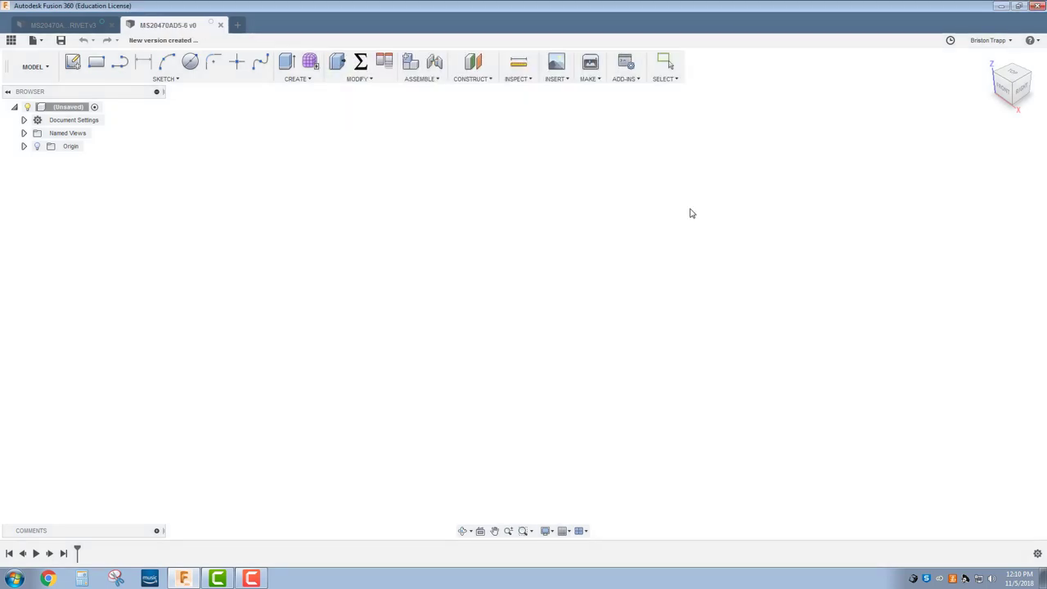
click(74, 64)
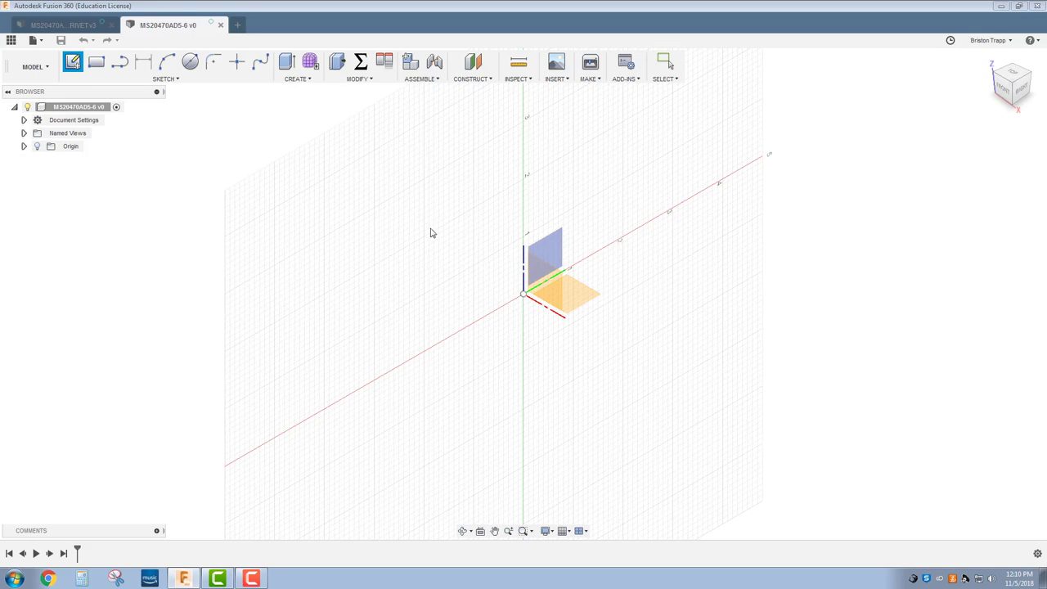
key(Escape)
- Create a new component named MS20470AD5-6
click(411, 71)
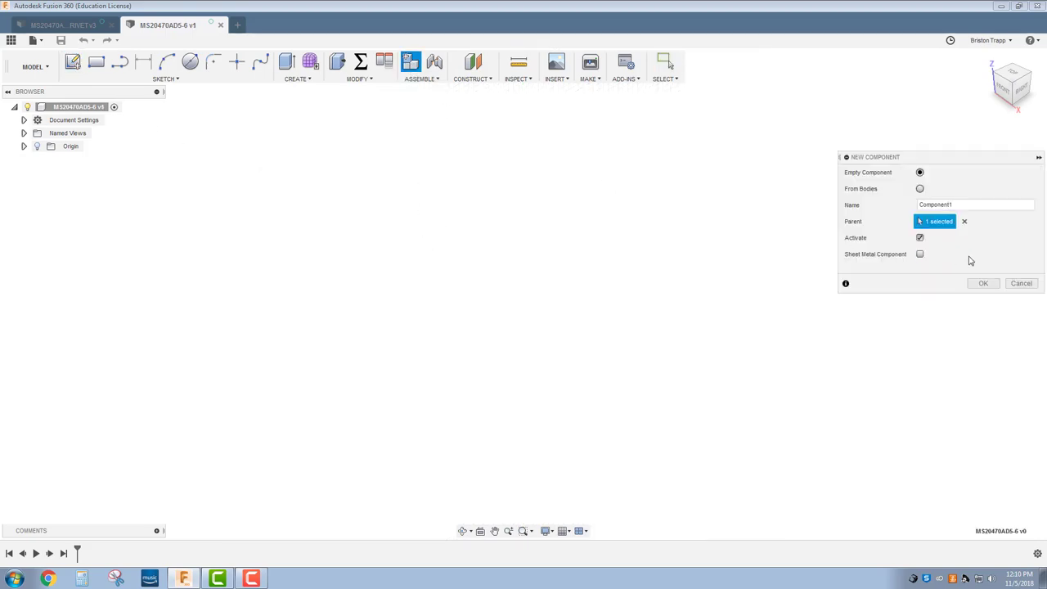
double_click(976, 205)
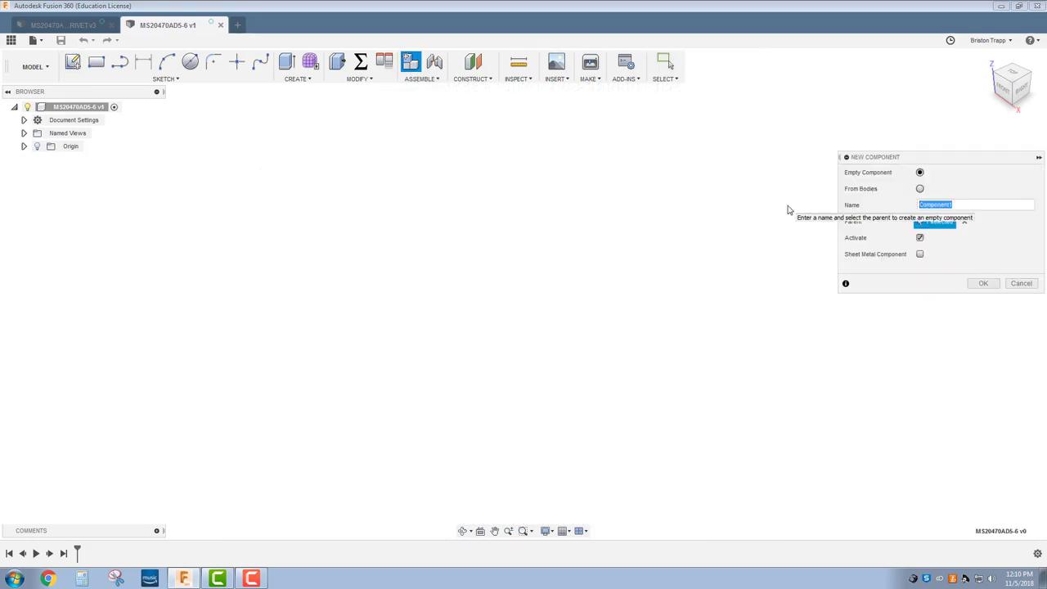
text(MS20470AD5-6)
click(982, 283)
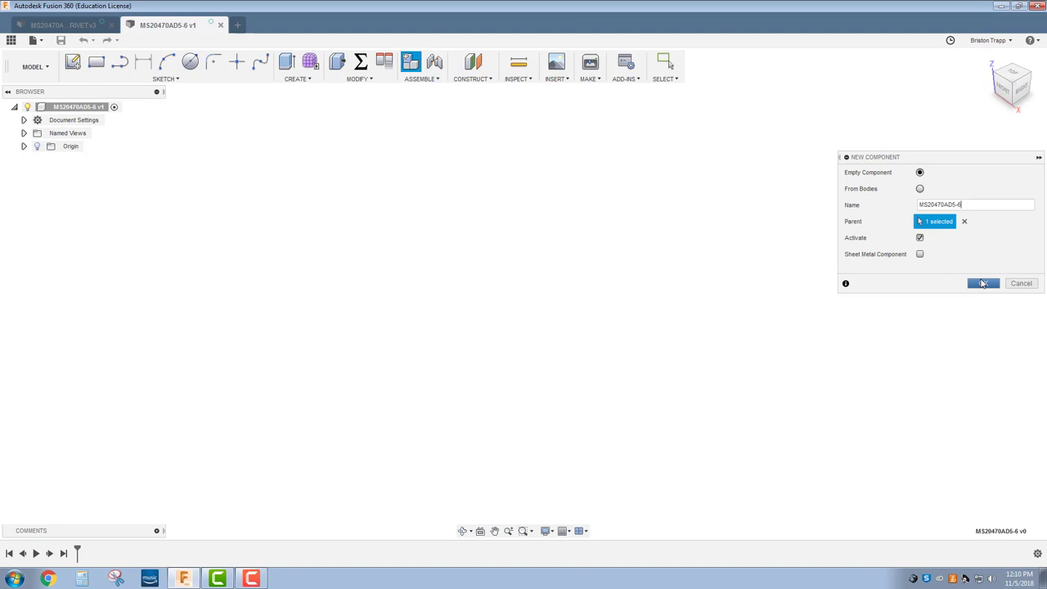
- Start a sketch on the front plane and draw 6/16 in lines from the origin
click(73, 62)
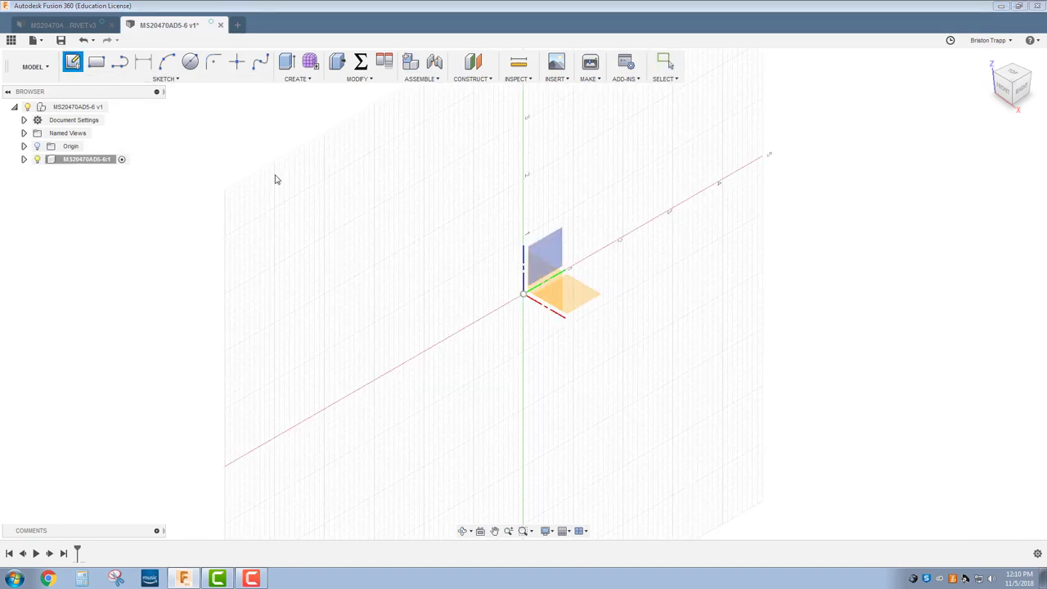
click(541, 286)
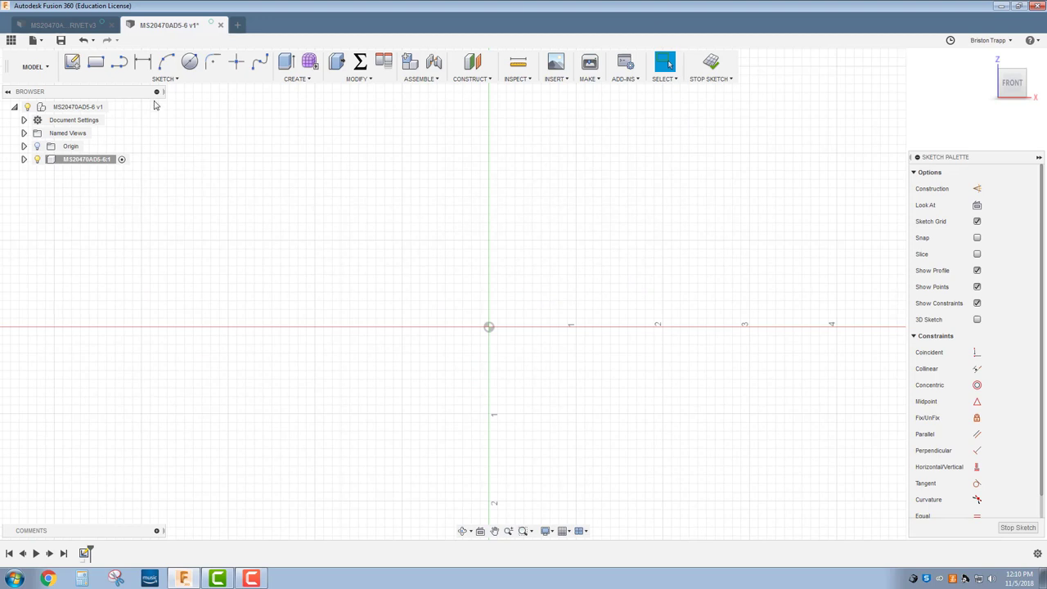
click(120, 64)
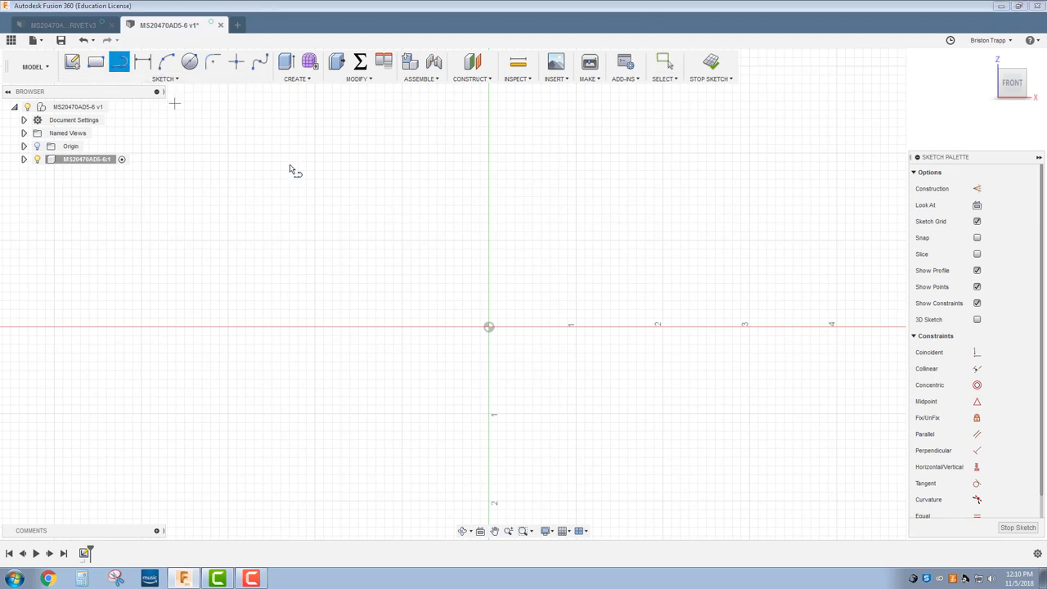
click(488, 327)
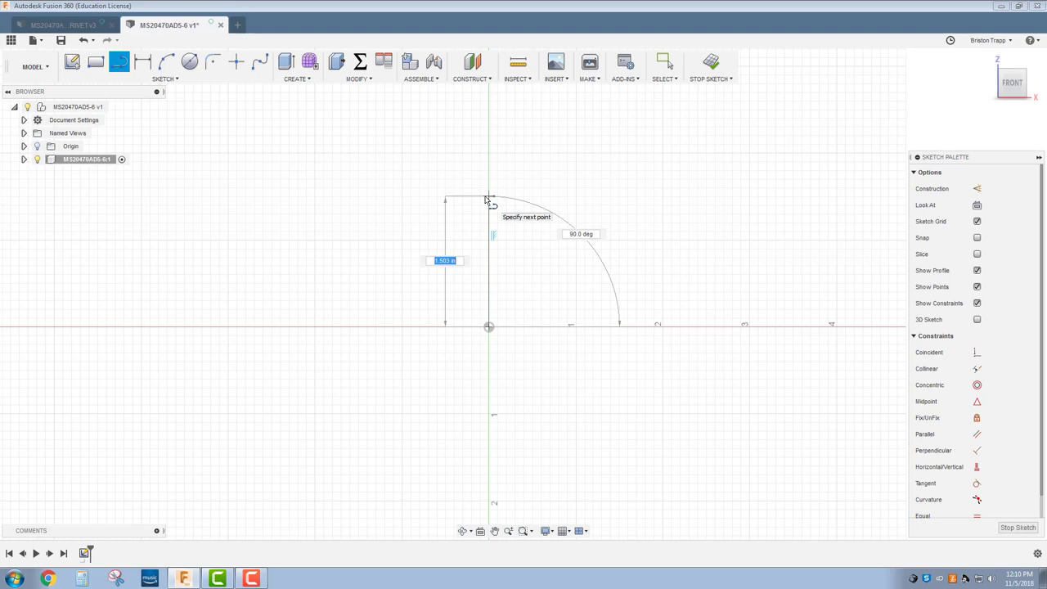
text(6/1)
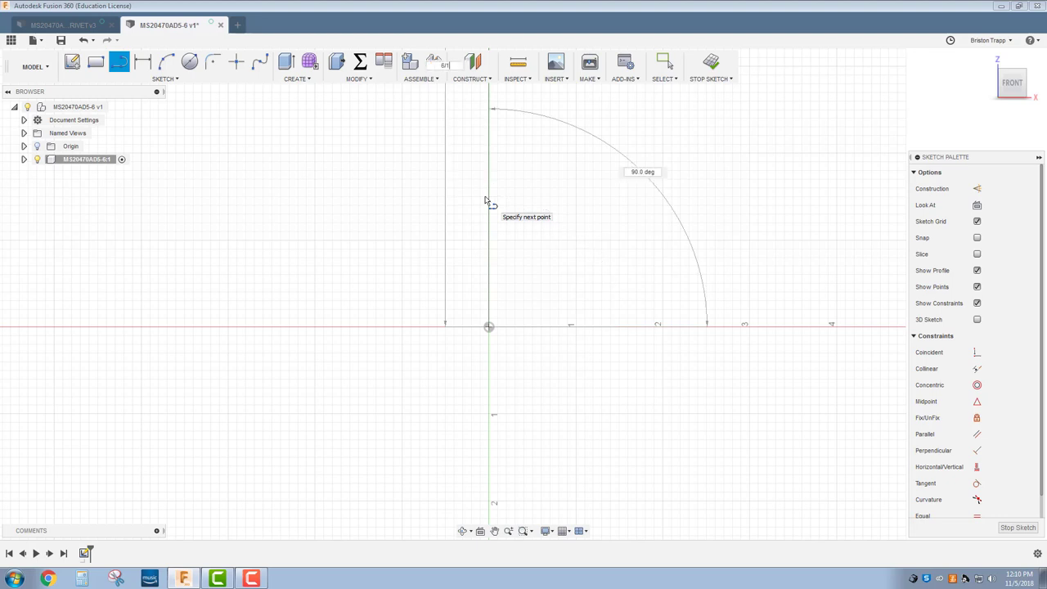
text(6)
key(Return)
key(Escape)
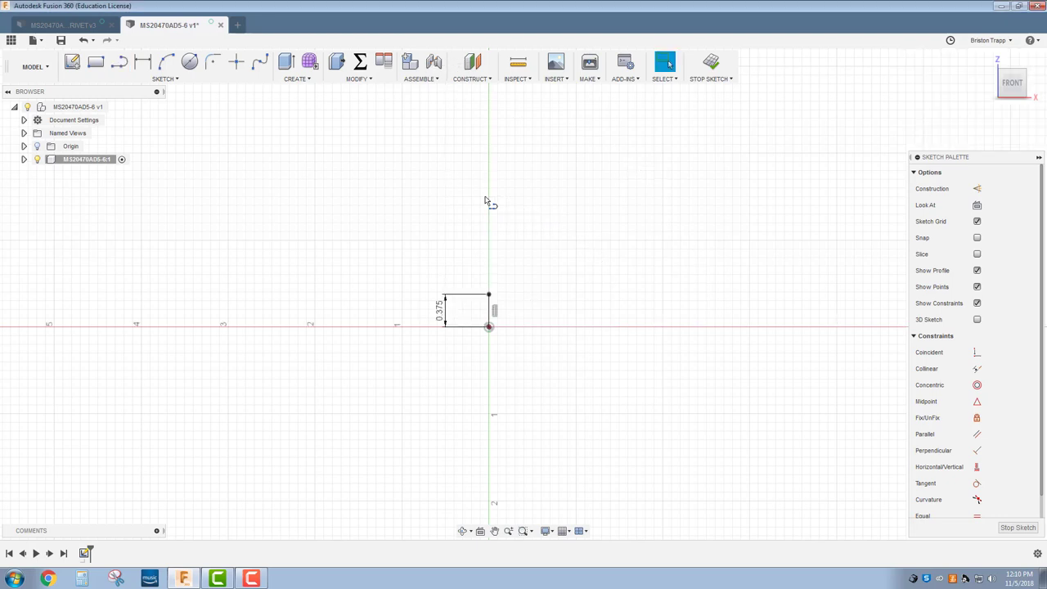
- Draw short horizontal lines off the rectangle's corners and a vertical line up past its top
scroll(482, 331, up, 6)
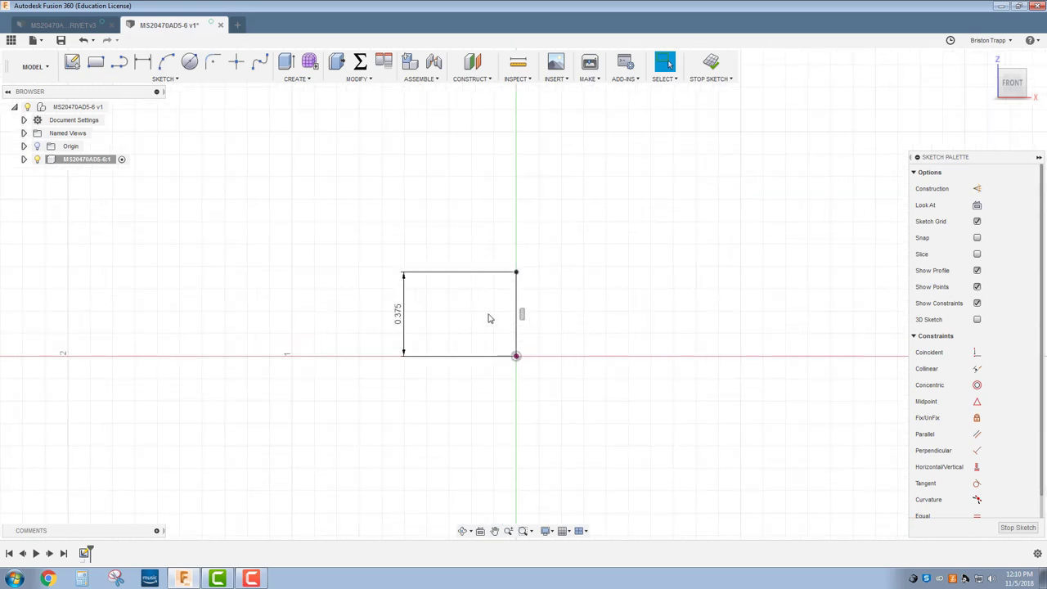
click(118, 63)
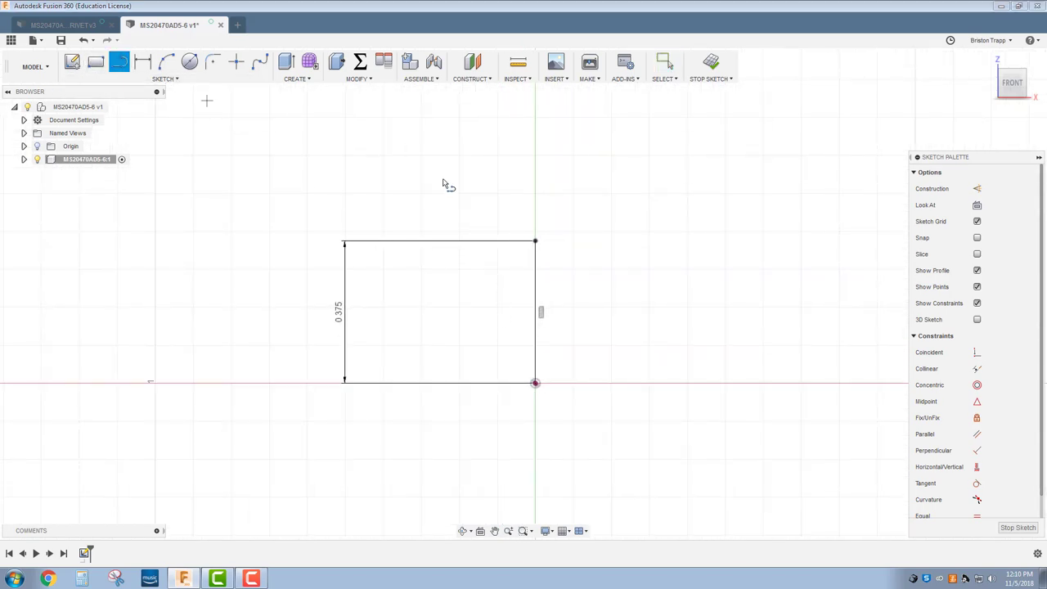
click(535, 242)
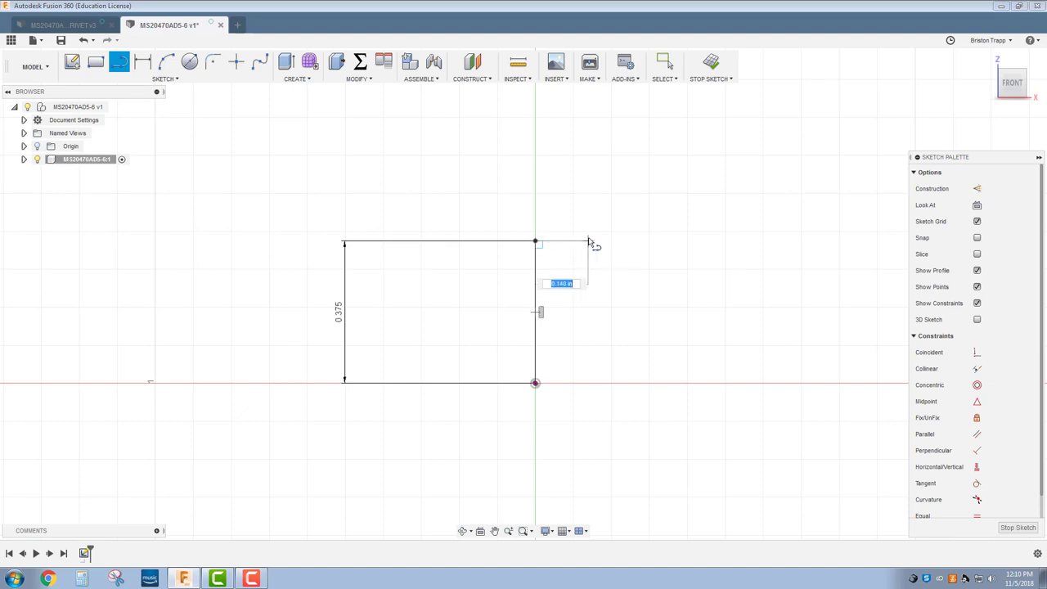
click(588, 241)
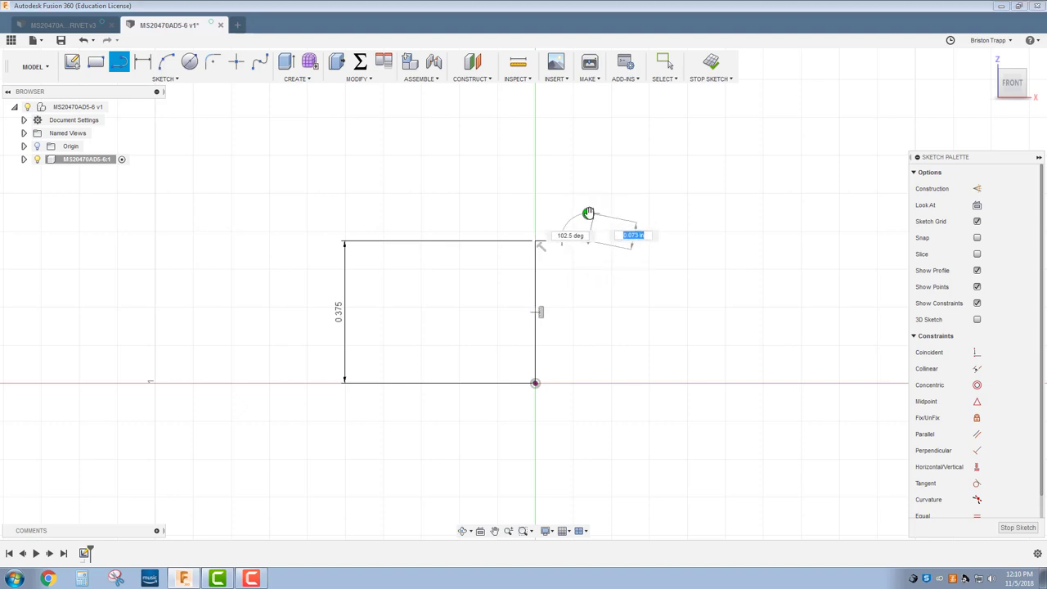
click(534, 383)
click(501, 382)
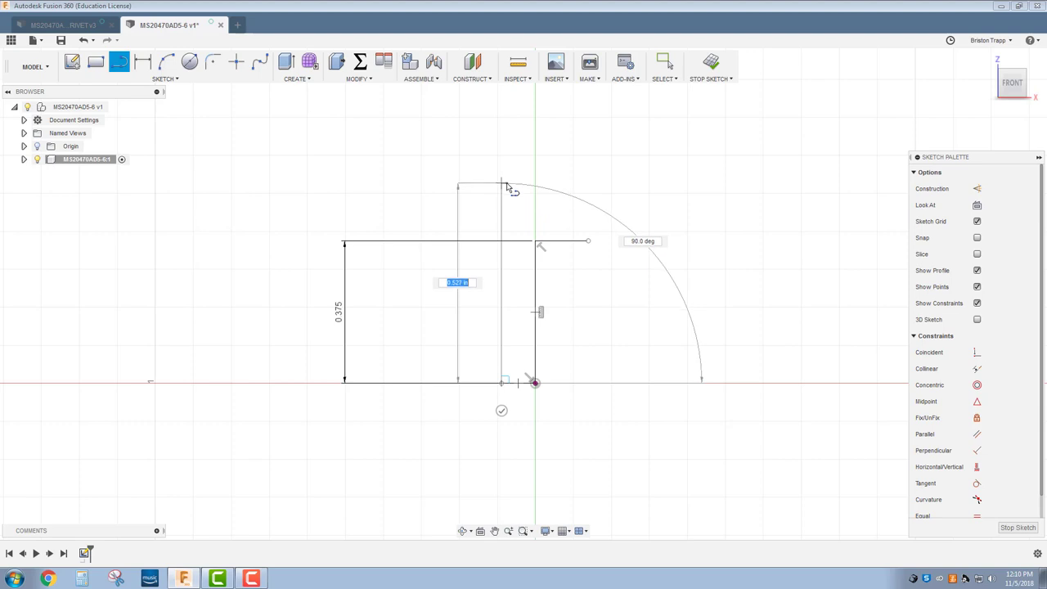
click(505, 184)
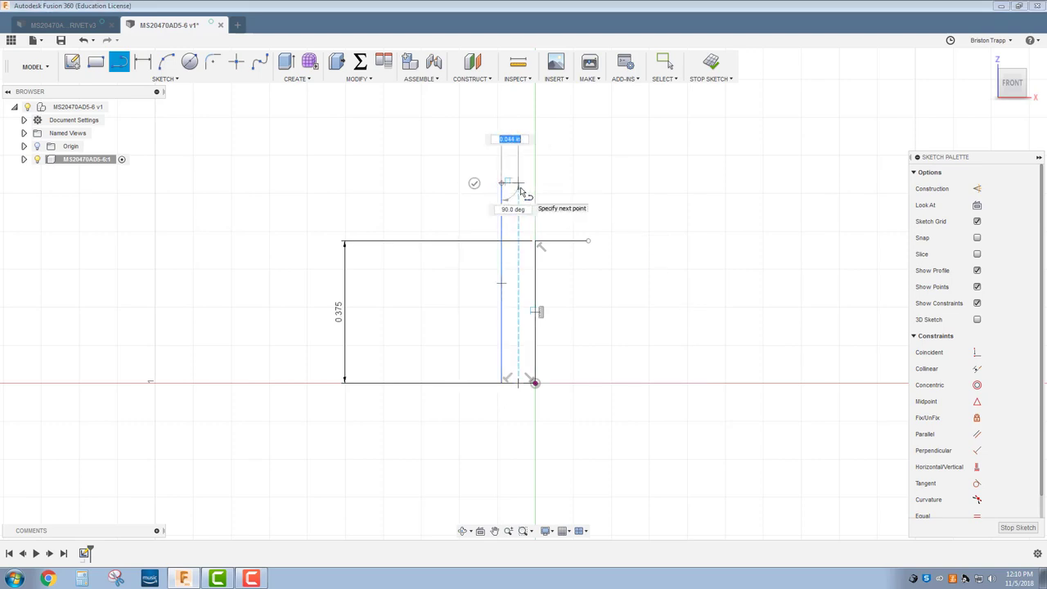
key(Escape)
- Add a short horizontal line at the vertical line's top end
scroll(564, 242, up, 3)
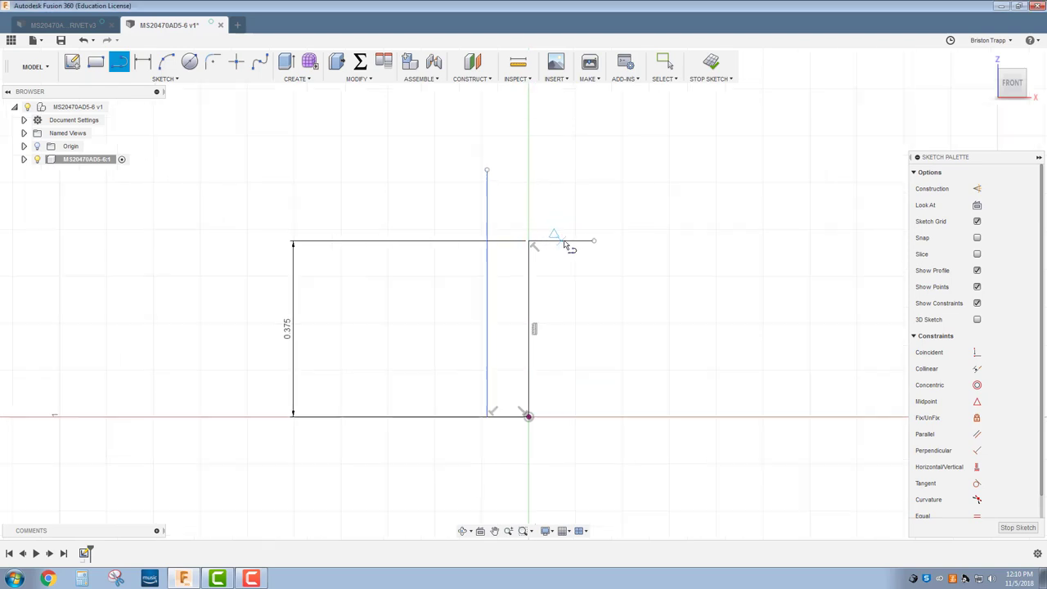
scroll(587, 301, up, 1)
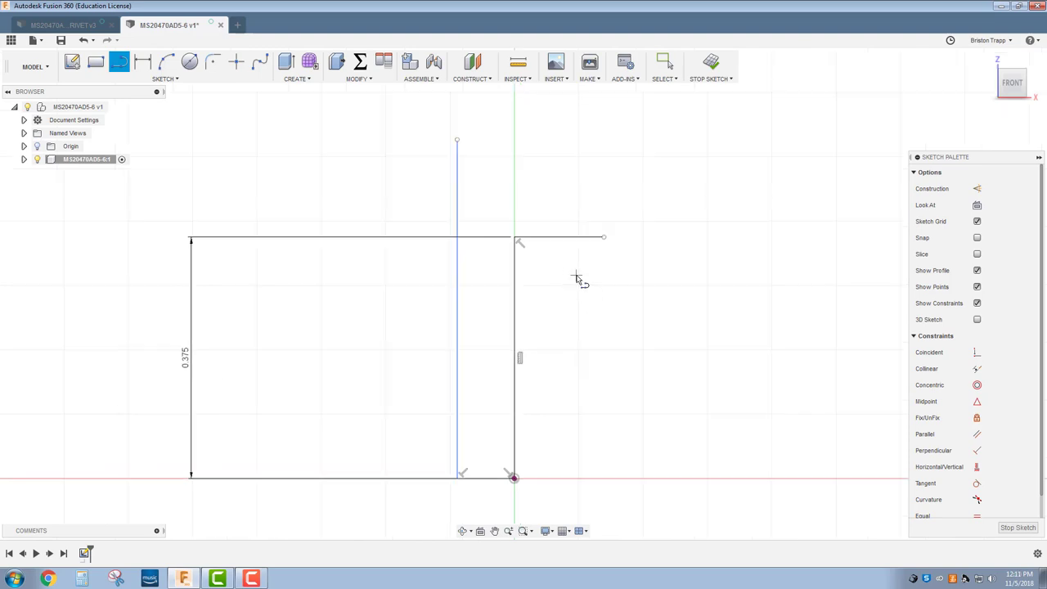
click(120, 65)
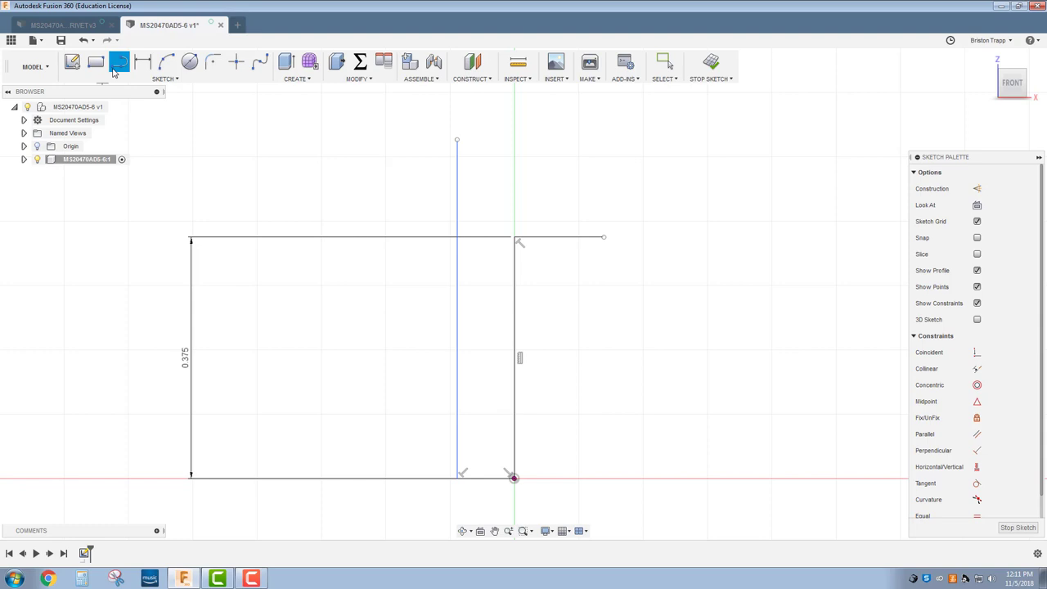
click(455, 143)
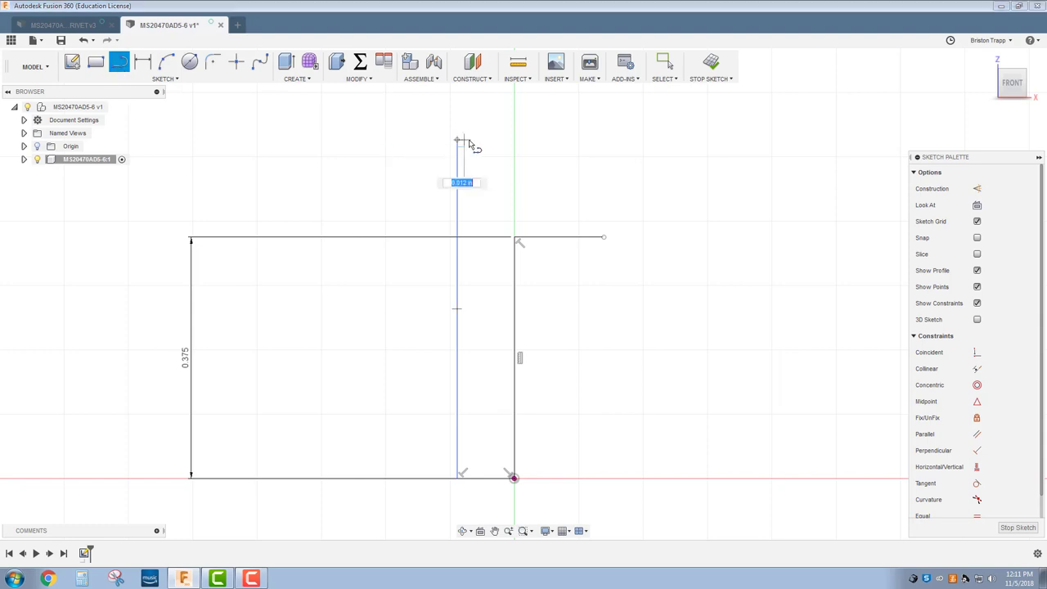
click(503, 141)
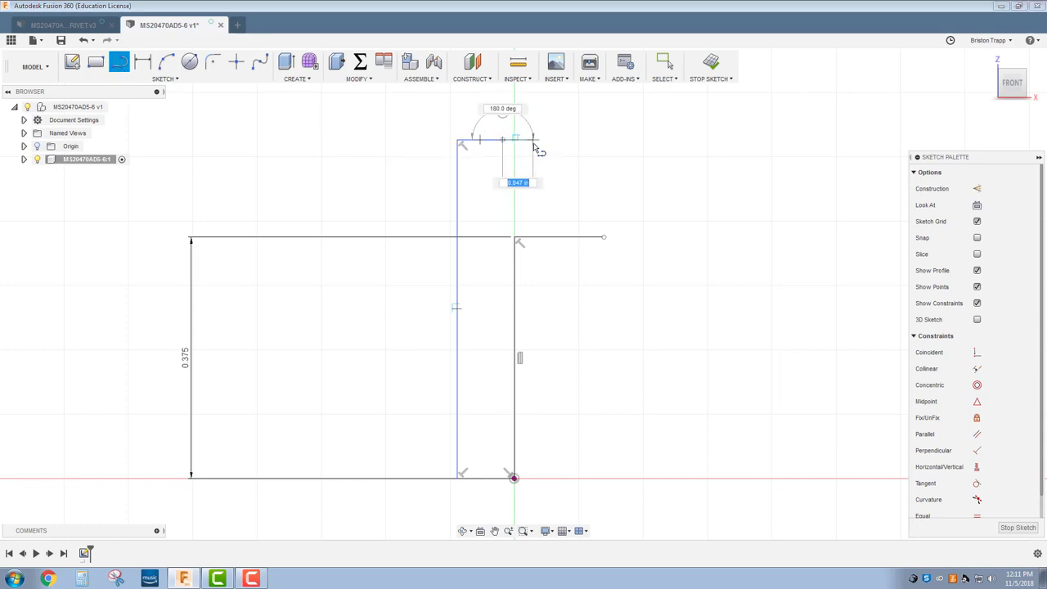
right_click(536, 143)
click(573, 141)
- Draw a 3-point arc from the top line's end to the head's outer corner, closing the profile
click(166, 61)
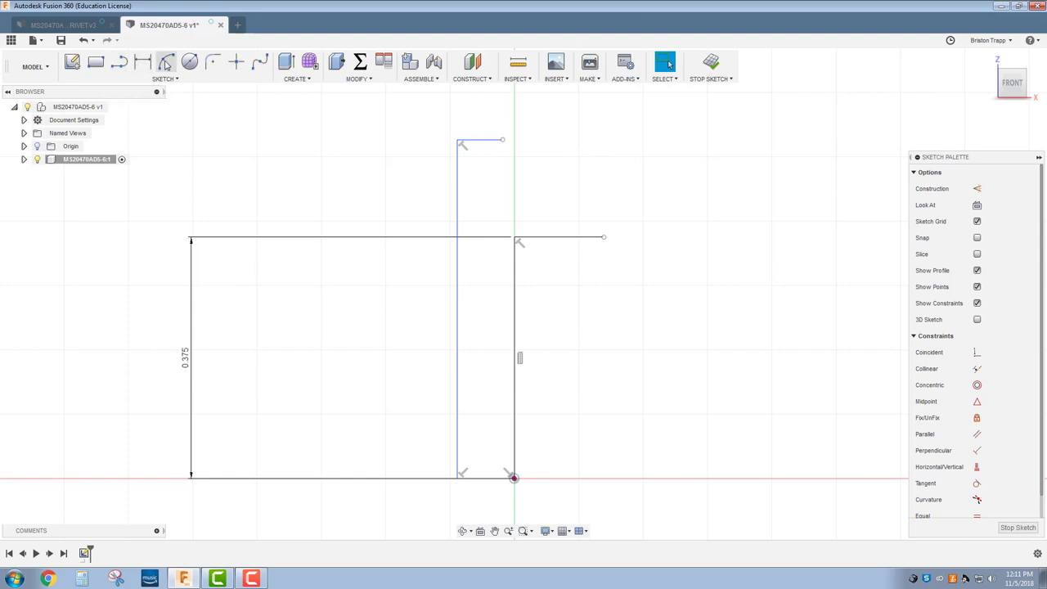
click(502, 141)
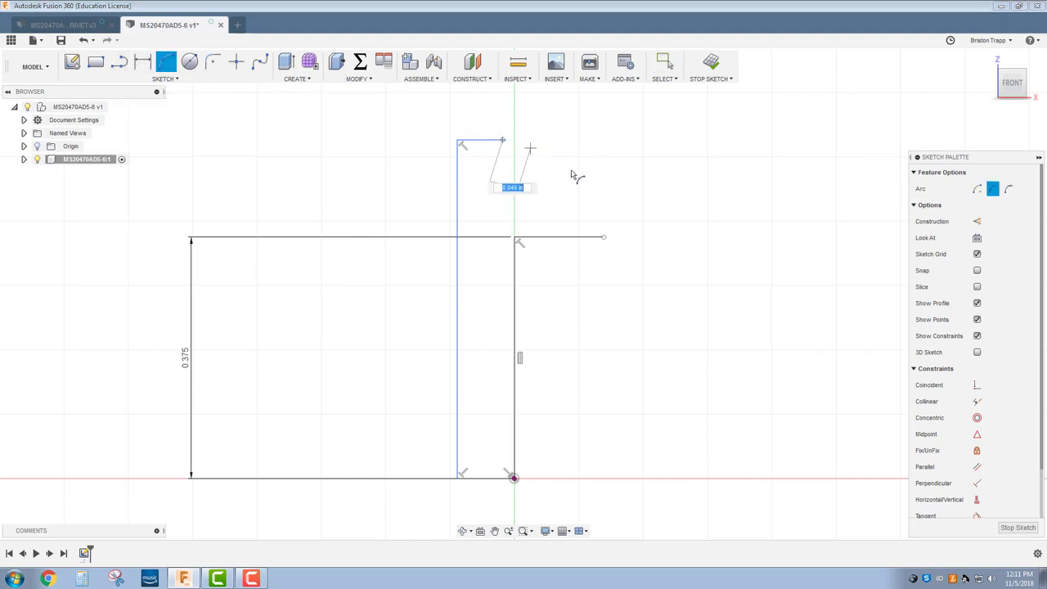
click(604, 237)
click(574, 188)
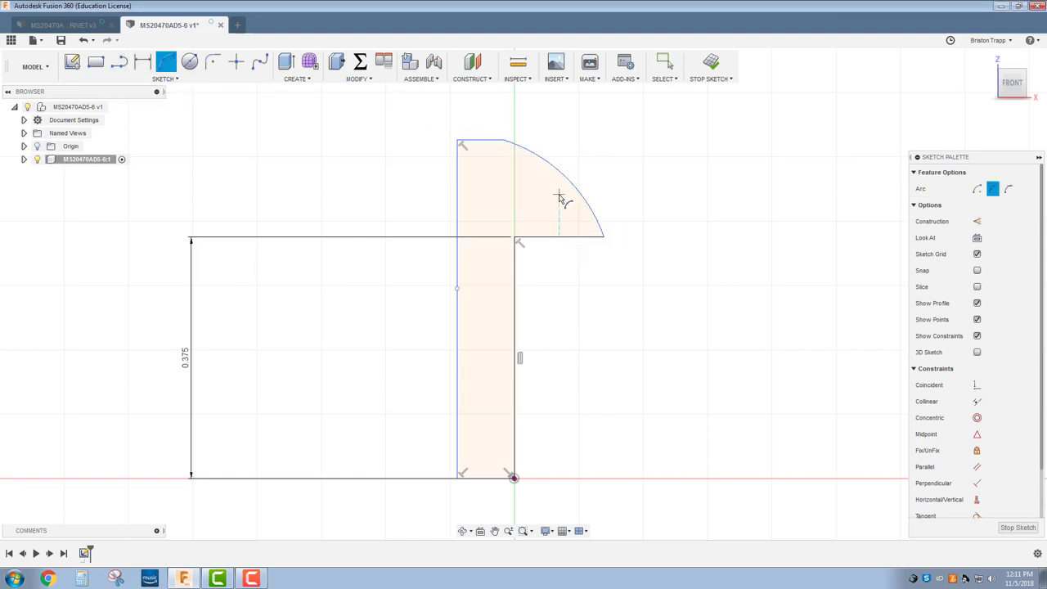
right_click(561, 198)
click(597, 197)
- Undo the stray rectangle and dimension the profile's bottom width to 5/32
scroll(558, 411, down, 2)
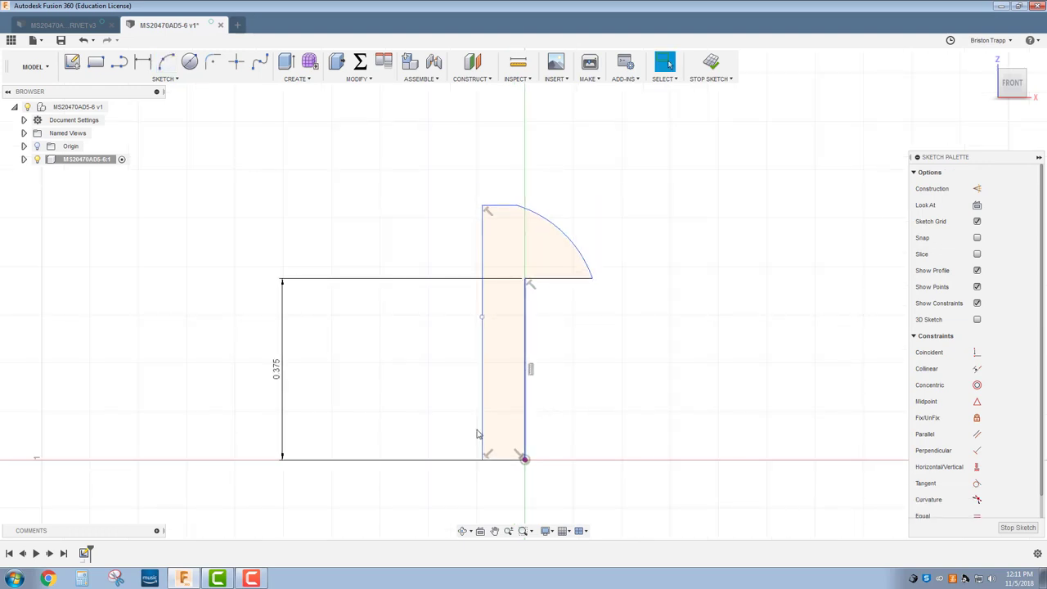
key(ctrl+z)
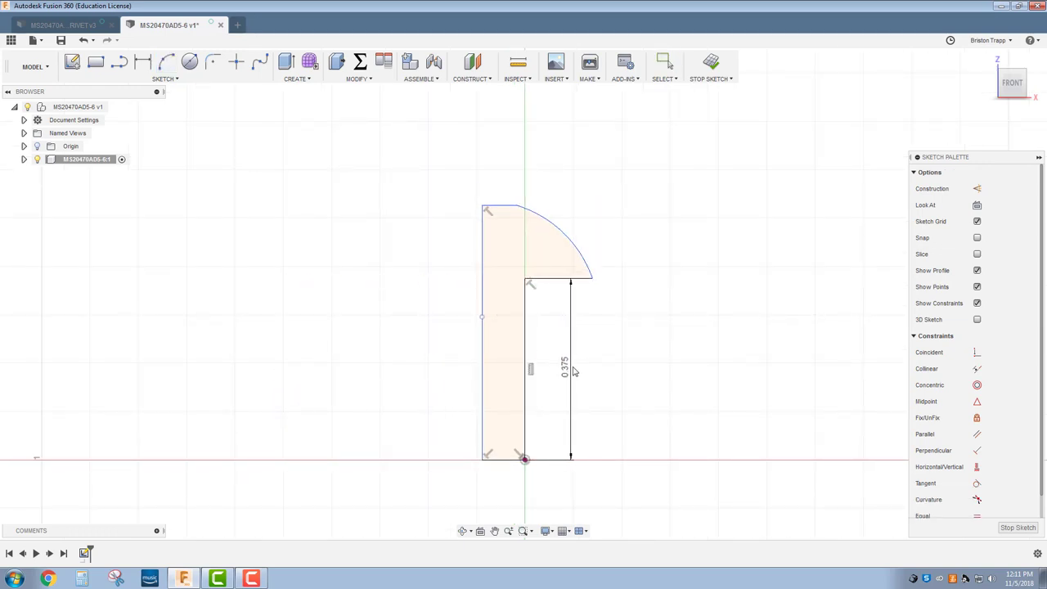
click(577, 364)
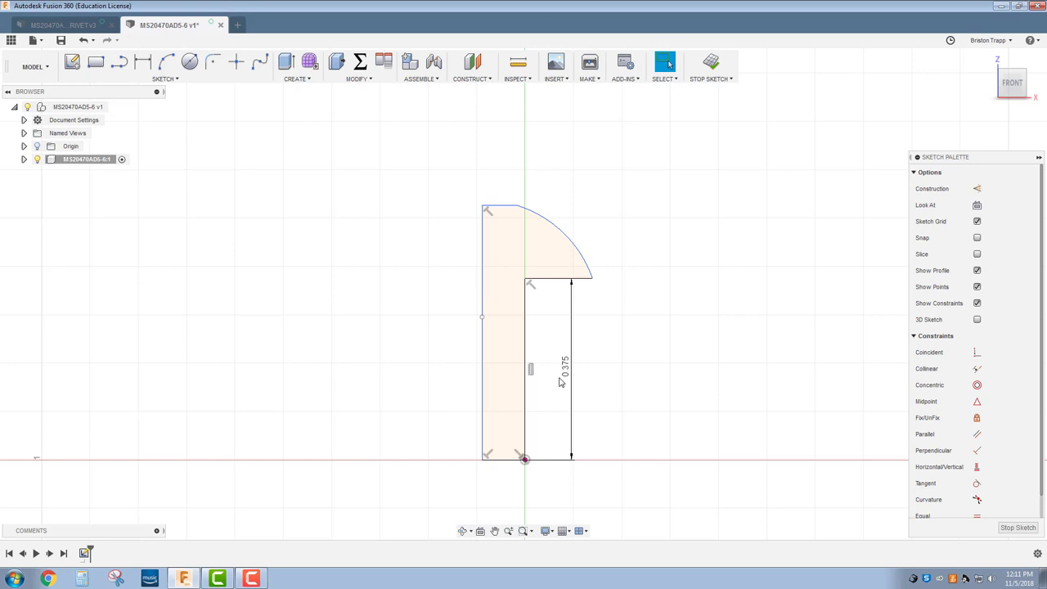
scroll(524, 500, up, 1)
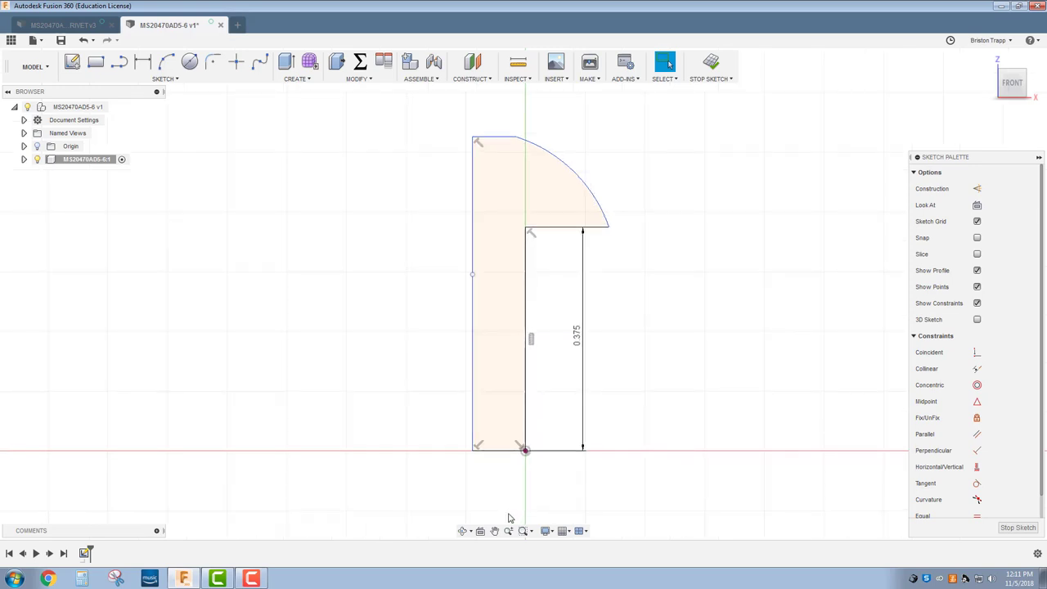
key(d)
click(507, 450)
click(494, 485)
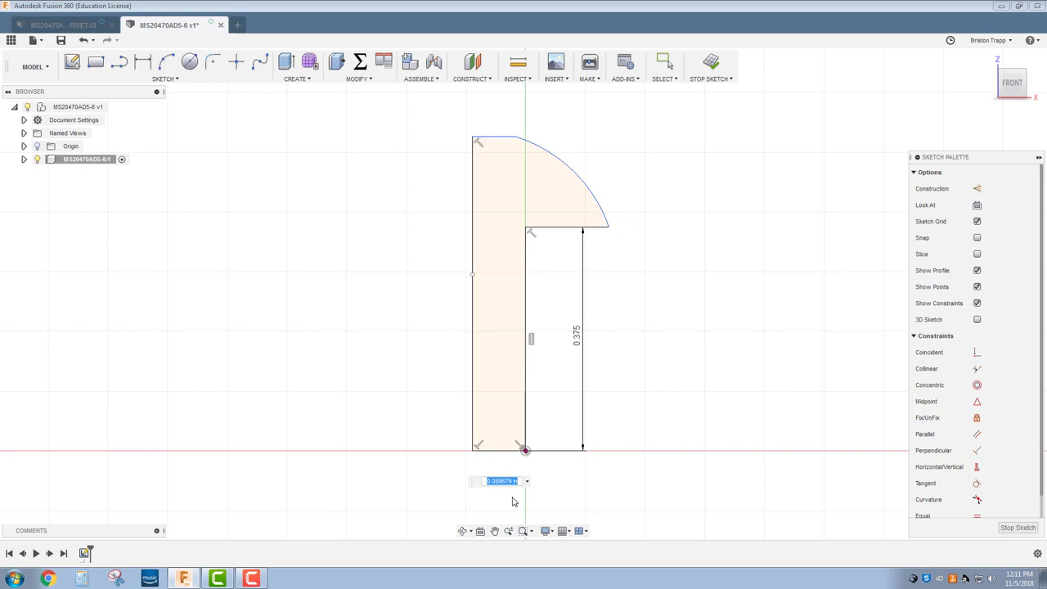
key(BackSpace)
text((5/32)/2)
key(Return)
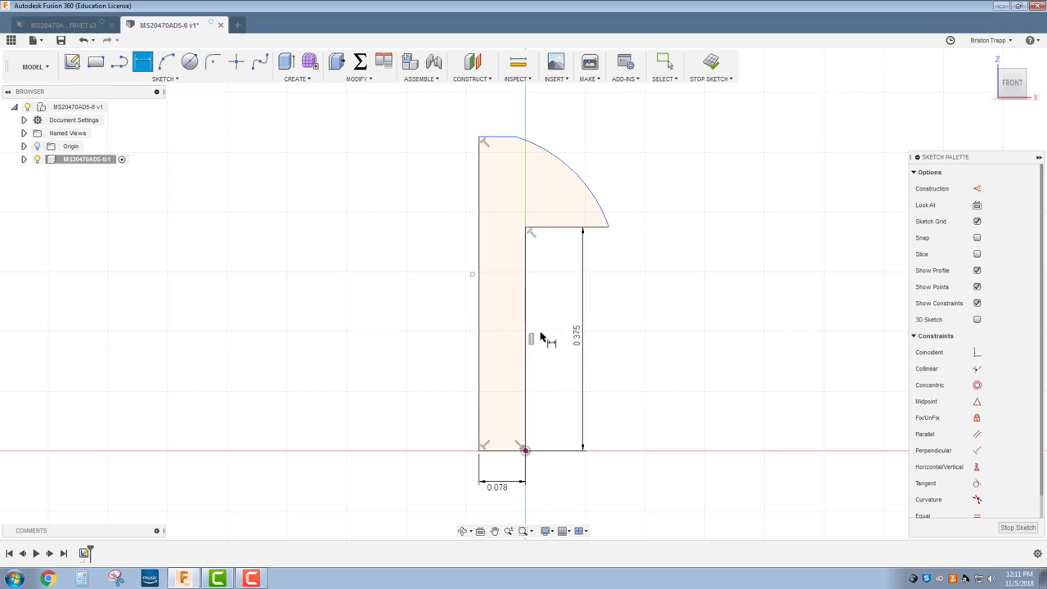
- Dimension the head half-width to 315/2, giving 0.158
scroll(630, 262, up, 2)
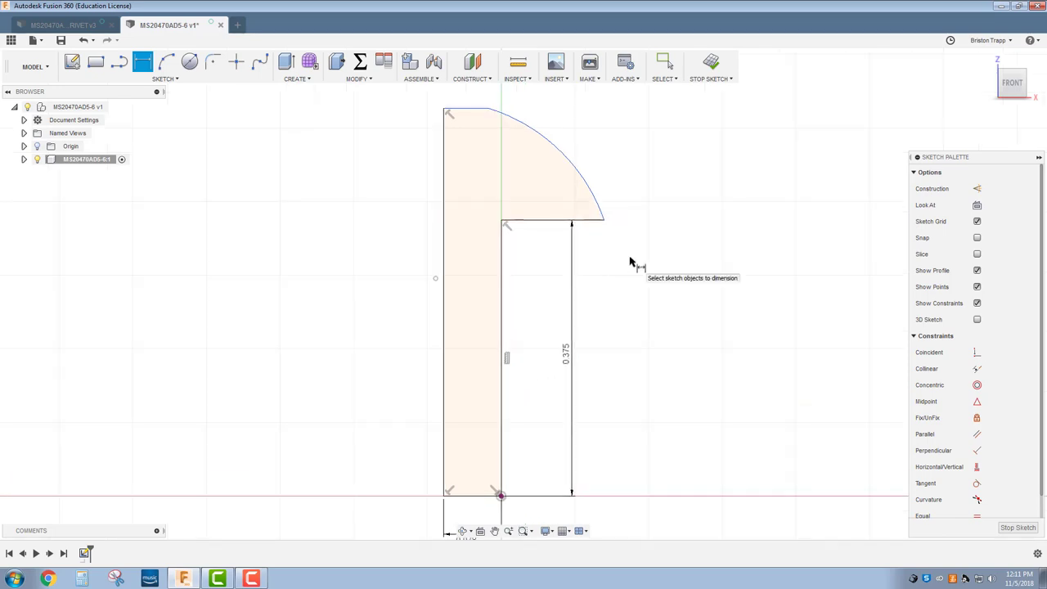
click(604, 219)
click(501, 235)
click(444, 222)
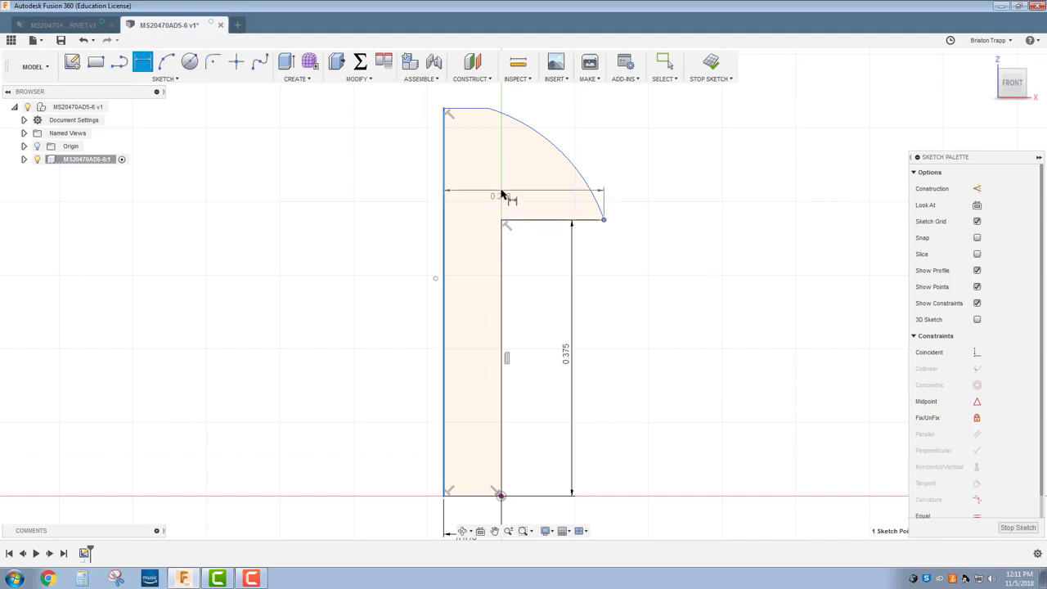
click(500, 199)
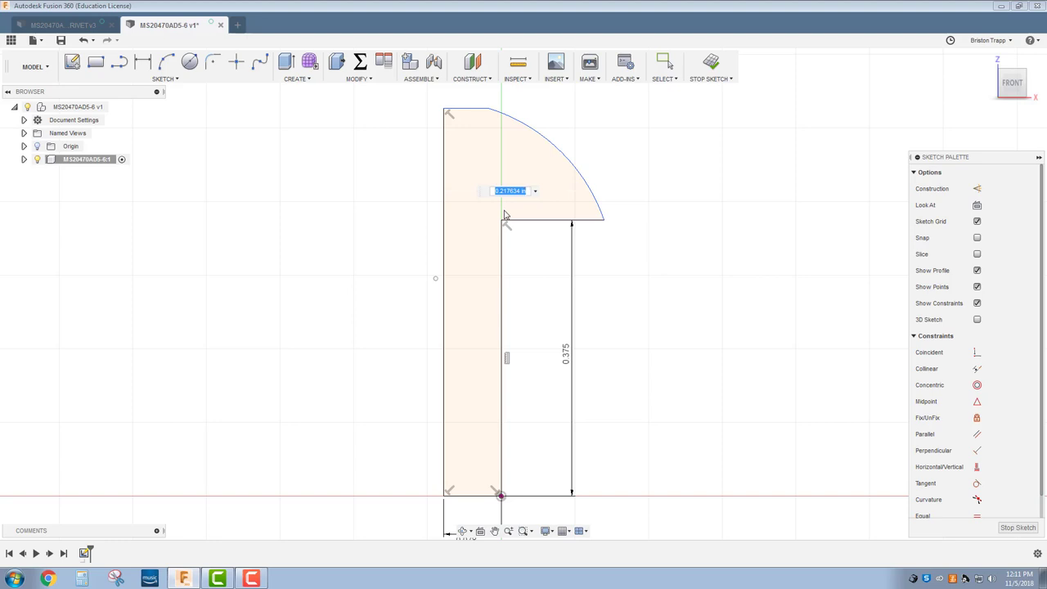
text(315/2)
key(Return)
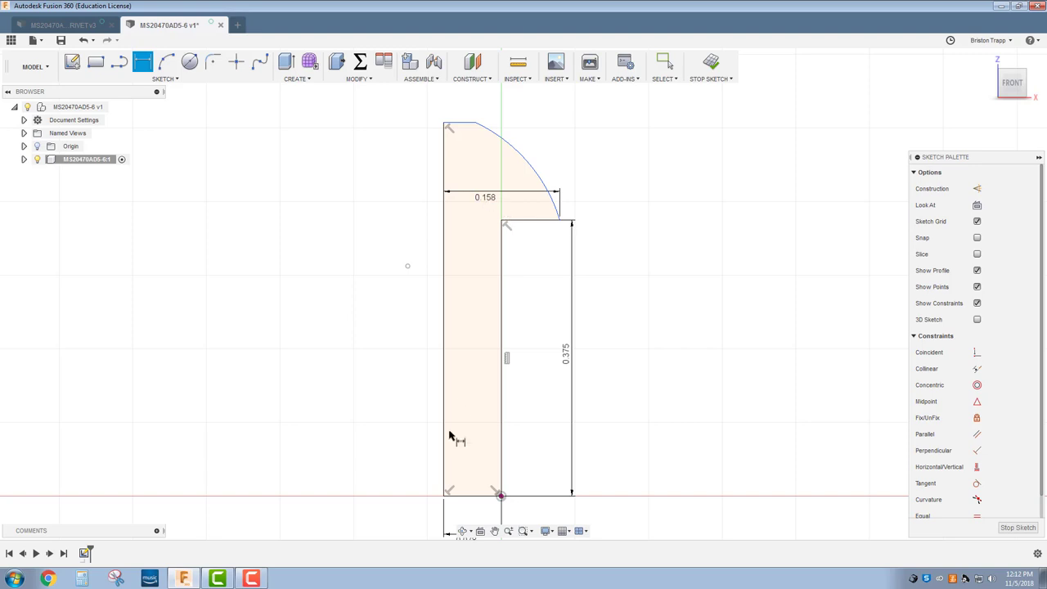
- Add the overall height dimension by entering .44, showing 0.448, then stop dimensioning
click(472, 495)
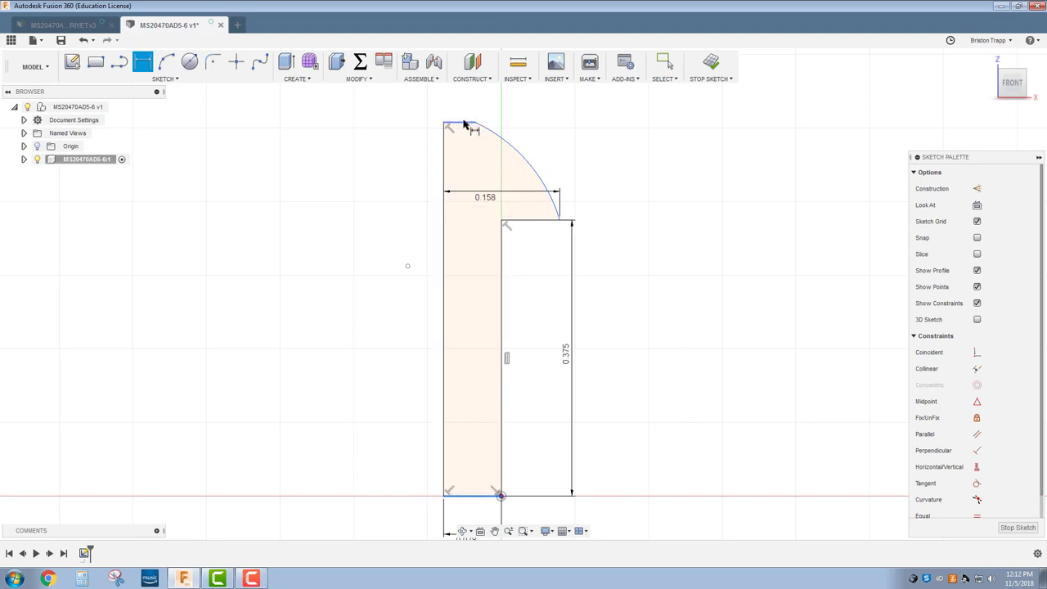
click(467, 123)
click(383, 213)
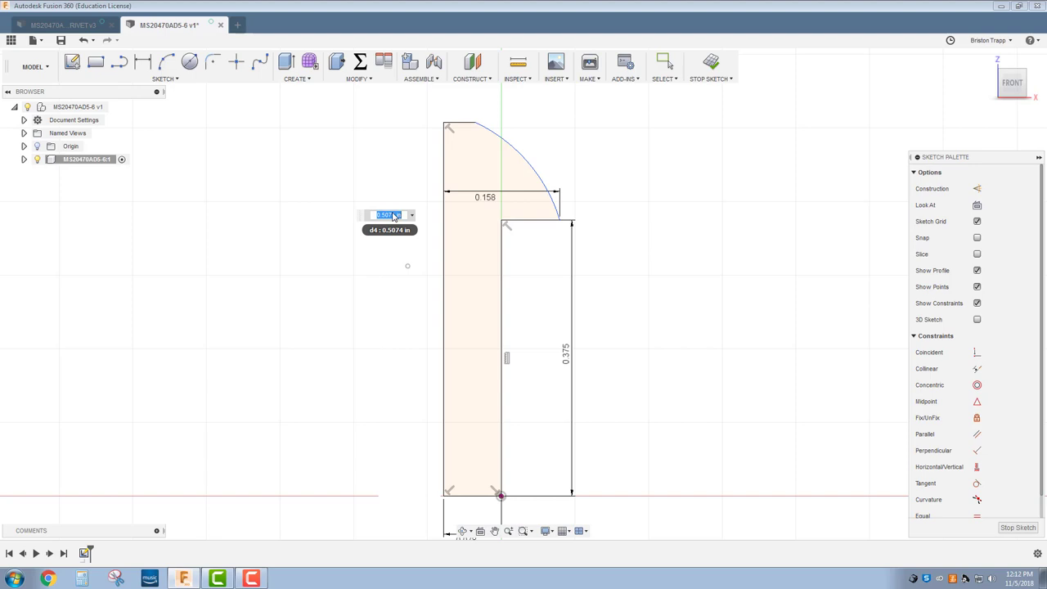
text(.448)
key(Return)
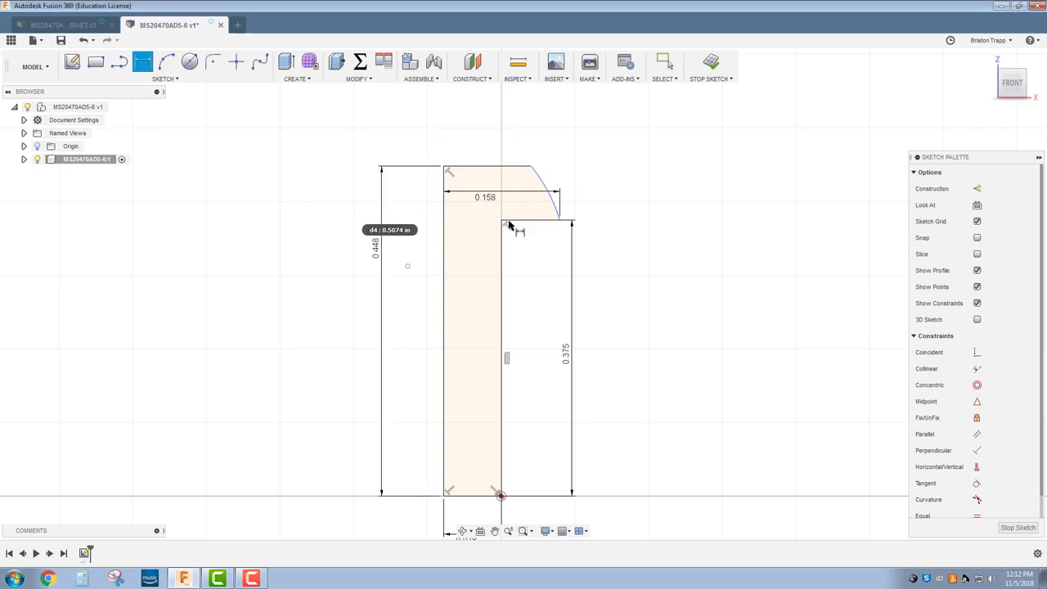
scroll(528, 159, up, 3)
right_click(511, 145)
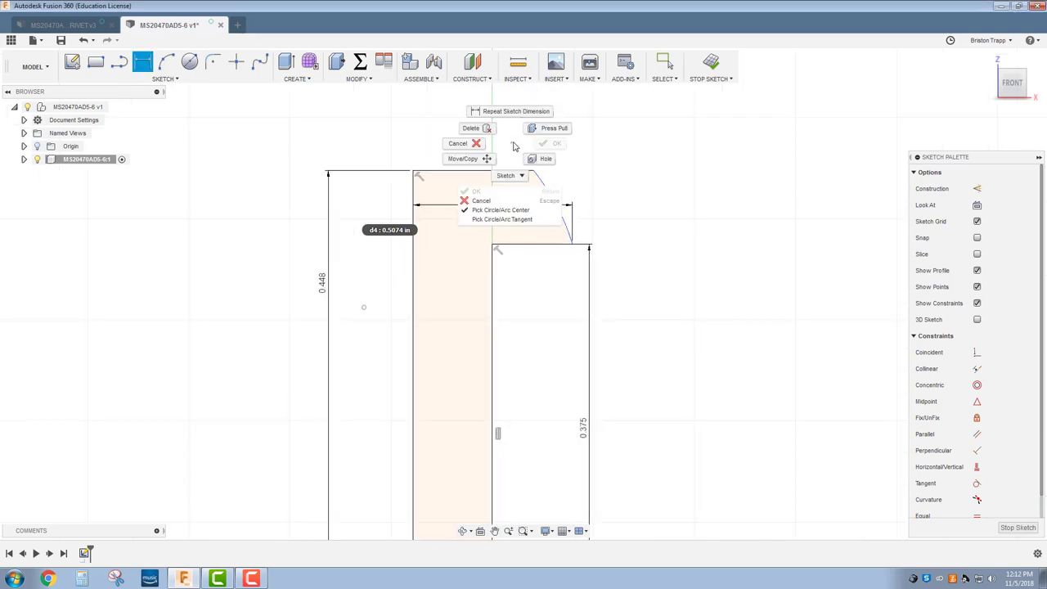
click(515, 149)
key(Escape)
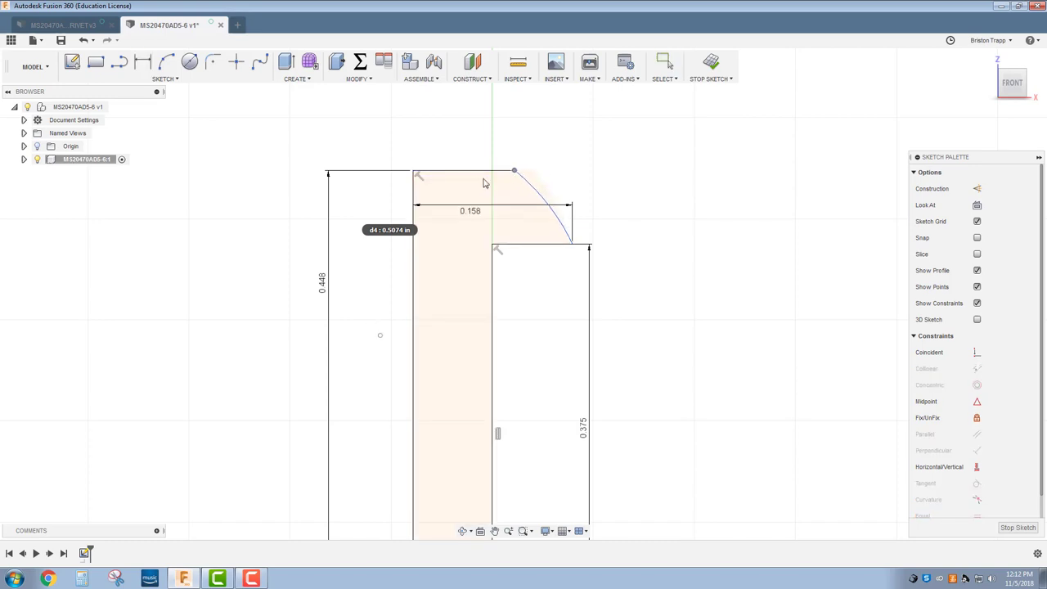
- Slide the arc's top endpoint left and dimension the head's flat top to .170/2 (0.085)
click(430, 186)
key(Escape)
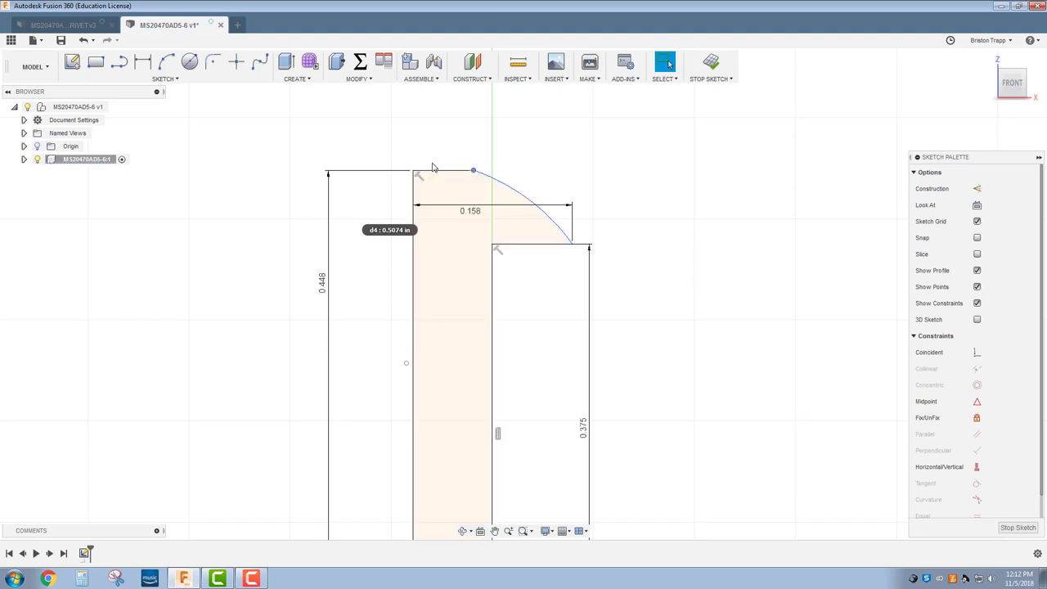
key(d)
click(441, 173)
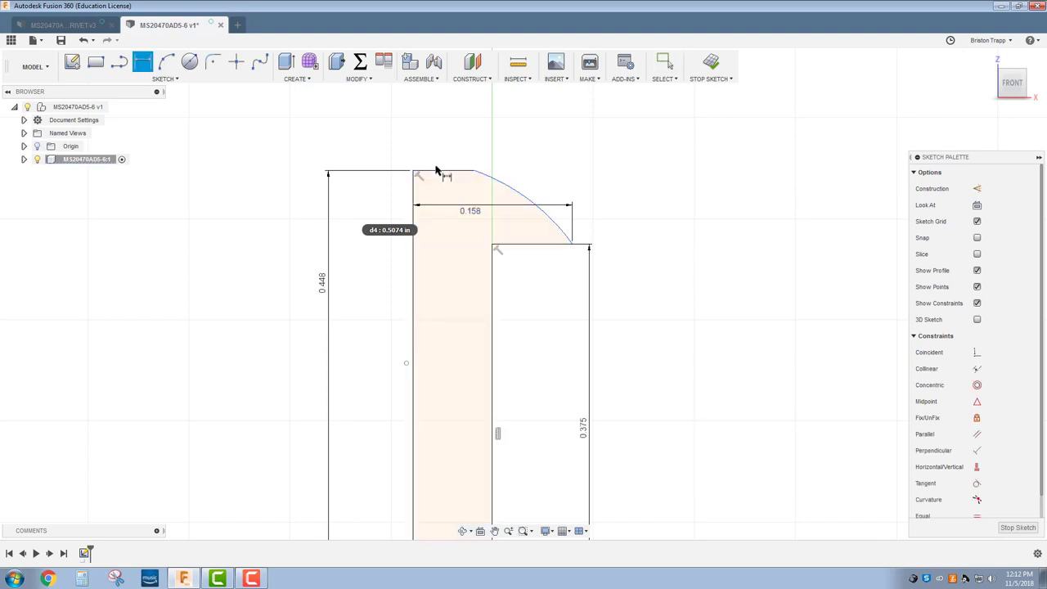
click(441, 157)
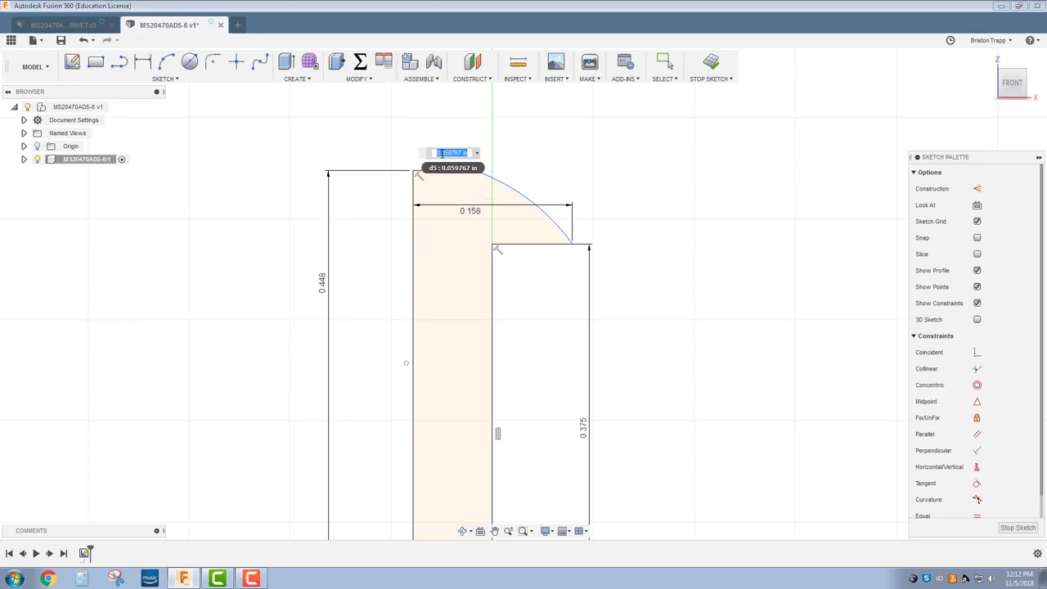
key(BackSpace)
text(.170/2)
key(Return)
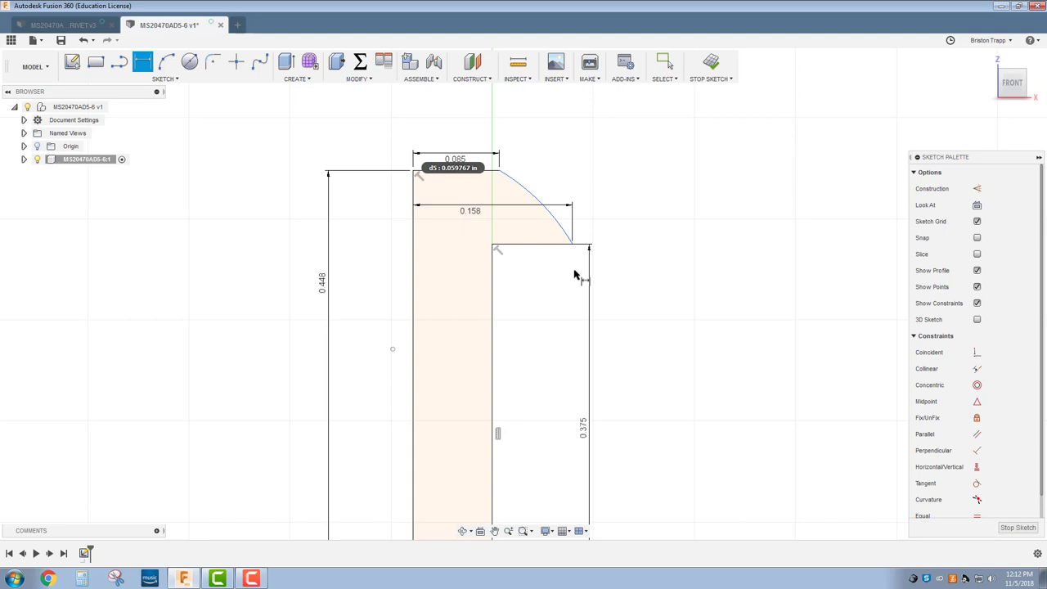
scroll(564, 286, down, 4)
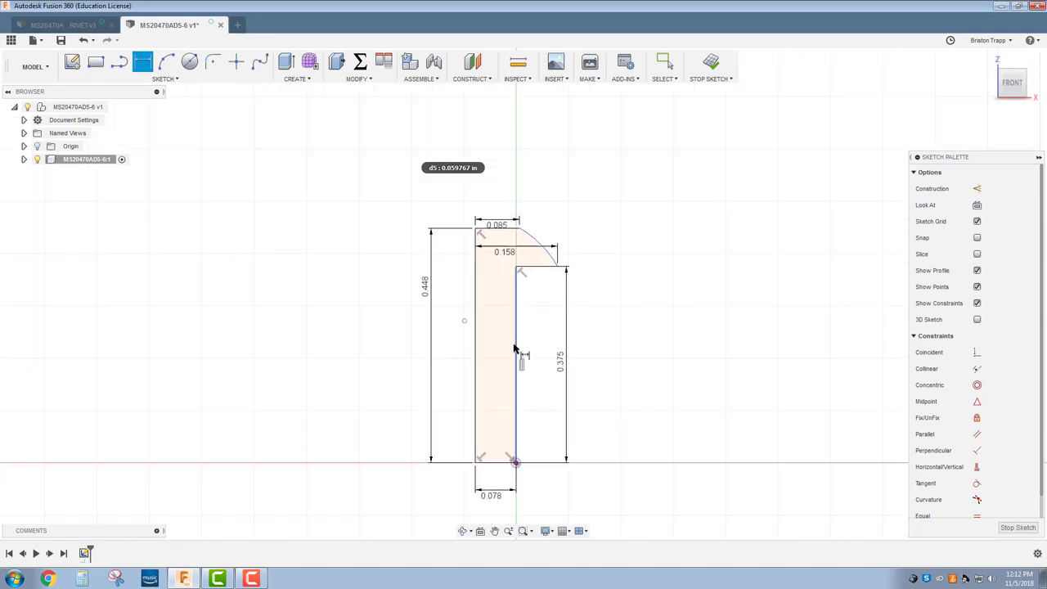
scroll(517, 187, up, 5)
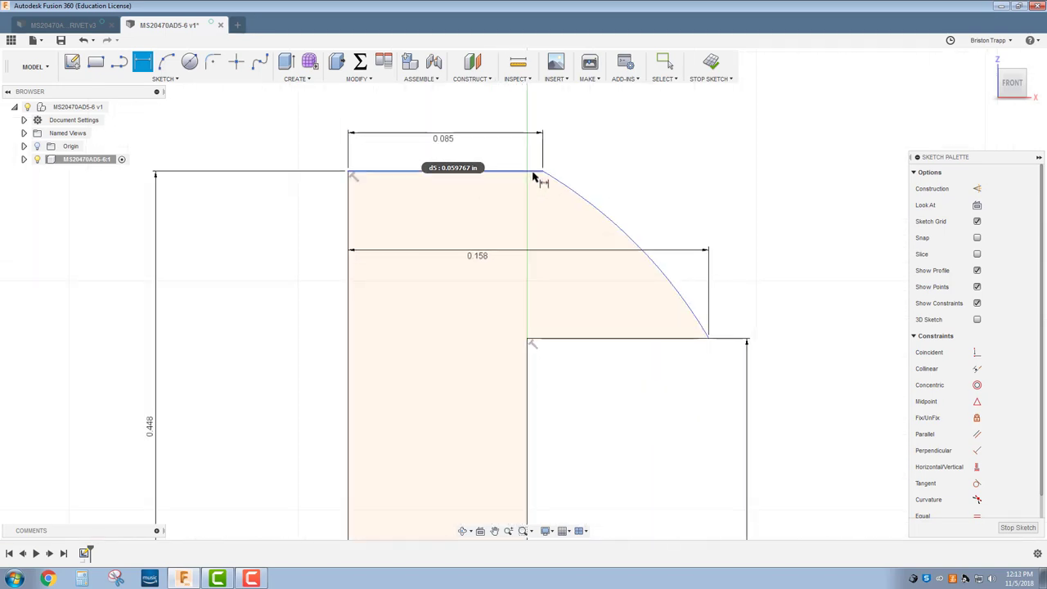
- Fillet the corner between the head's flat top and the arc at about 0.071 in, then finish the sketch
click(167, 80)
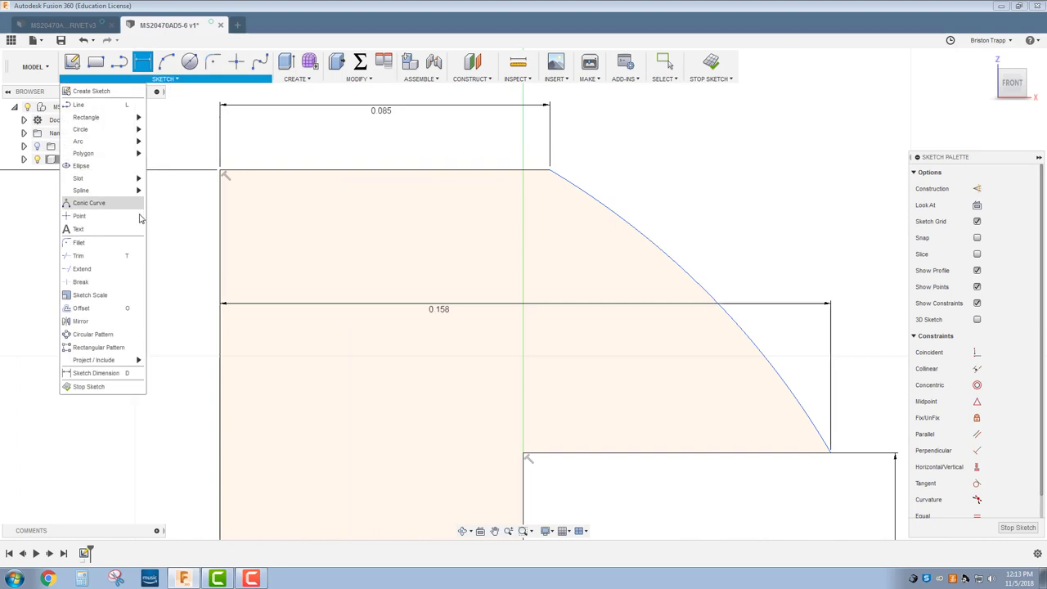
click(180, 241)
click(555, 172)
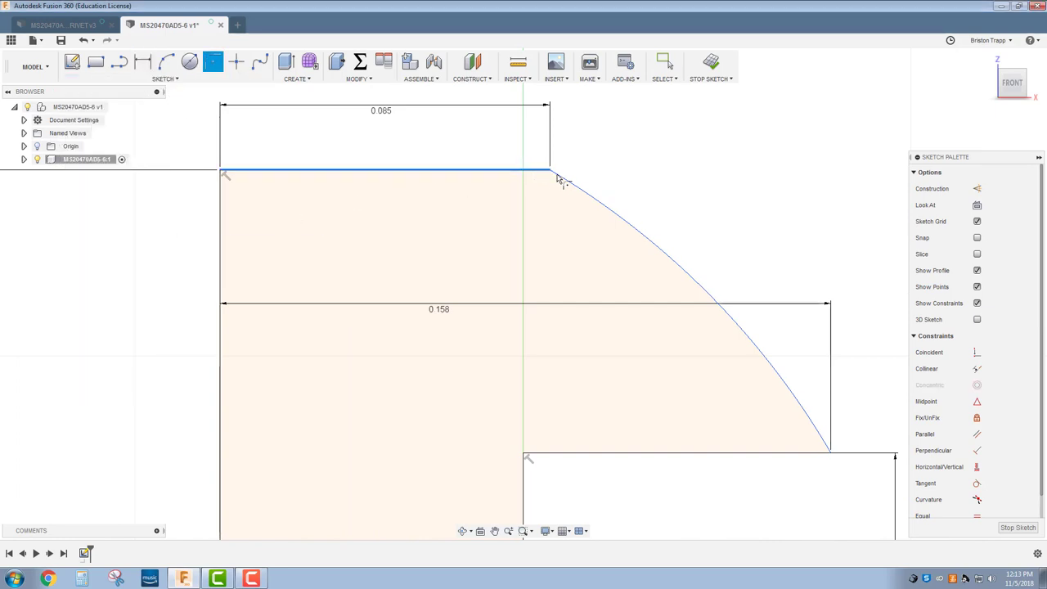
click(561, 182)
drag(549, 166, 548, 173)
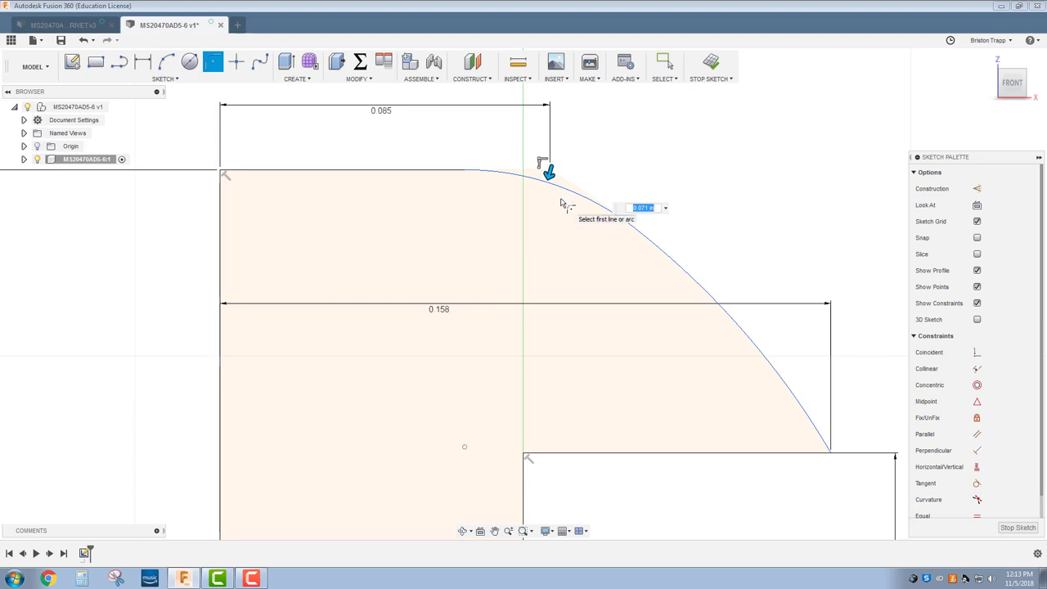
scroll(561, 204, down, 5)
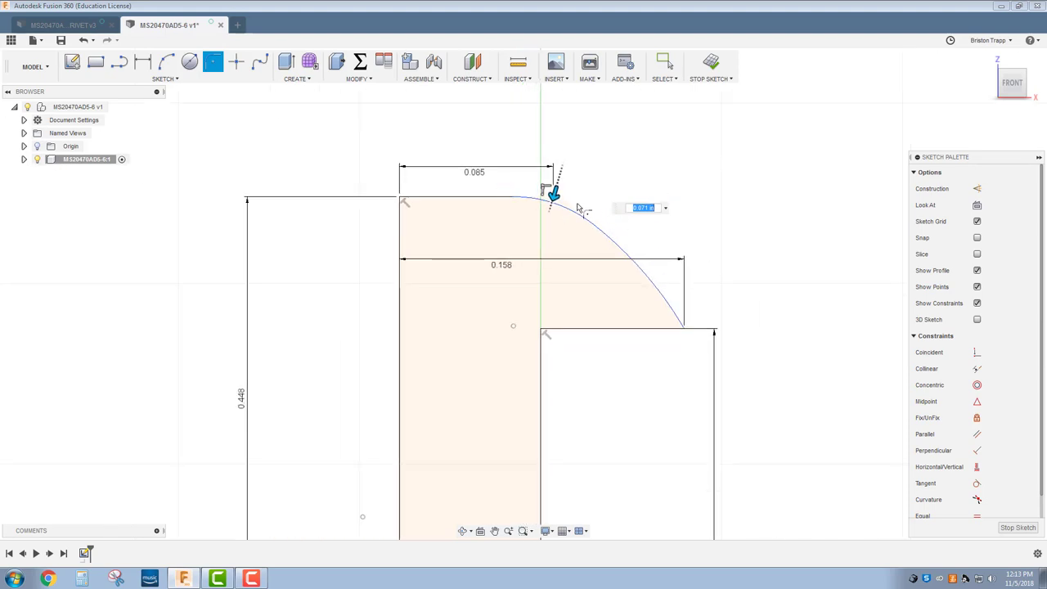
click(713, 76)
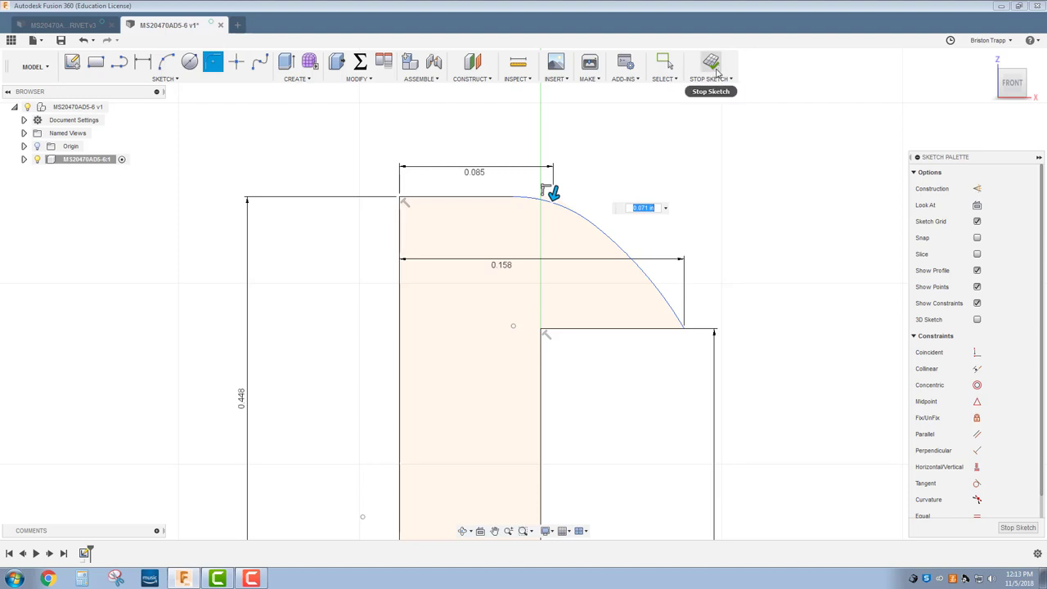
click(713, 71)
- Revolve the half-profile 360° about its left shank edge into a solid body
scroll(707, 232, down, 5)
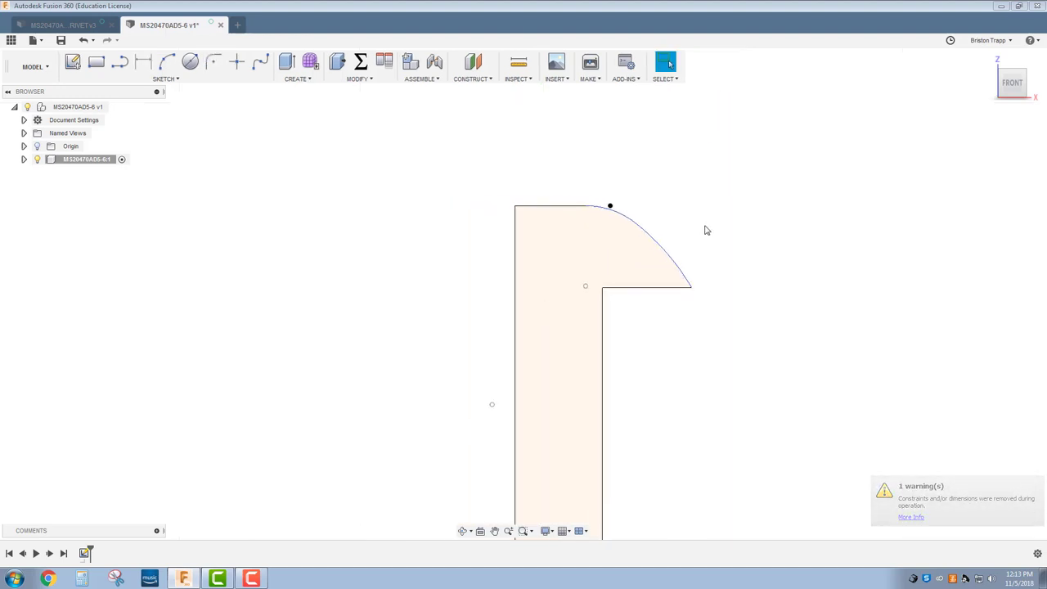
scroll(736, 235, down, 1)
scroll(930, 124, down, 2)
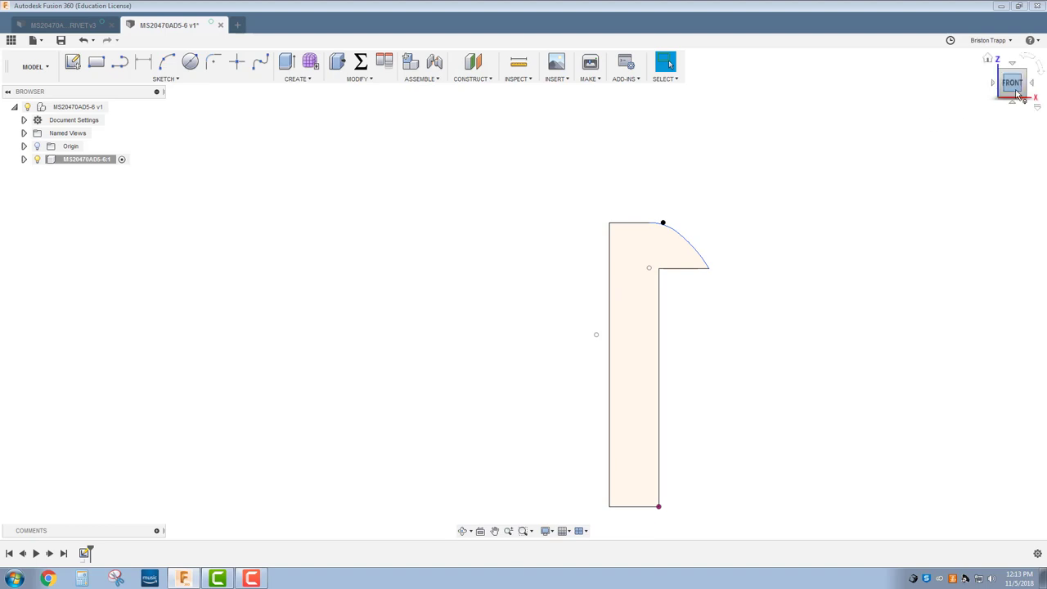
shift+middle_drag(930, 124, 929, 116)
click(310, 81)
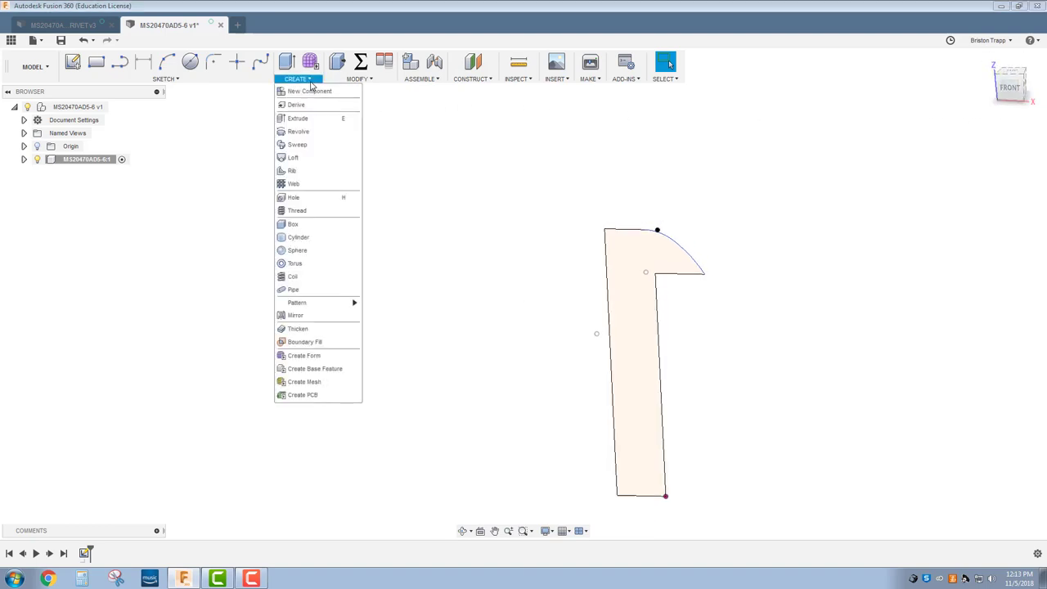
click(298, 132)
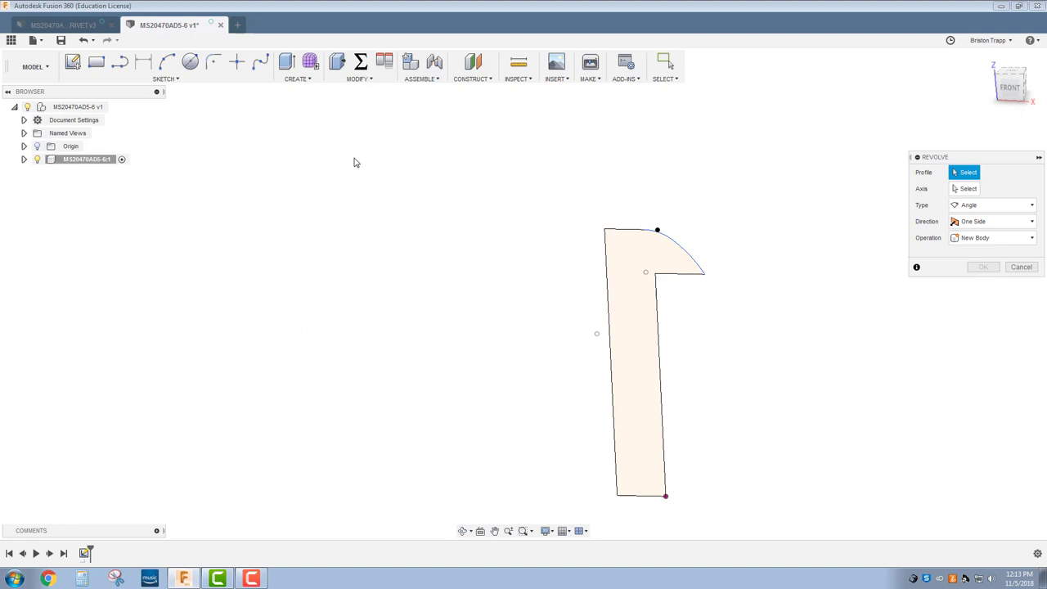
click(627, 296)
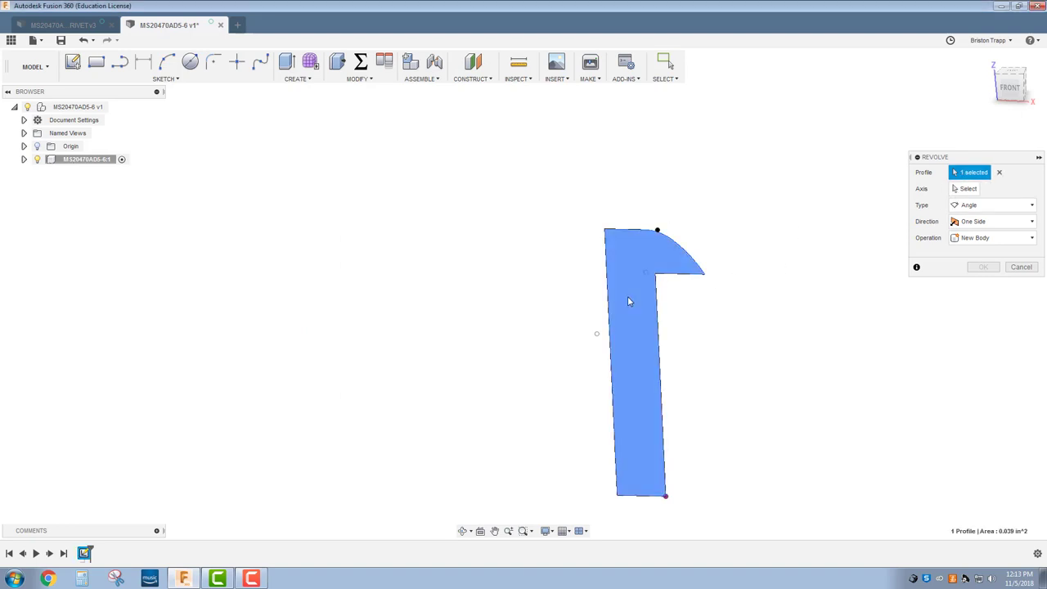
click(967, 189)
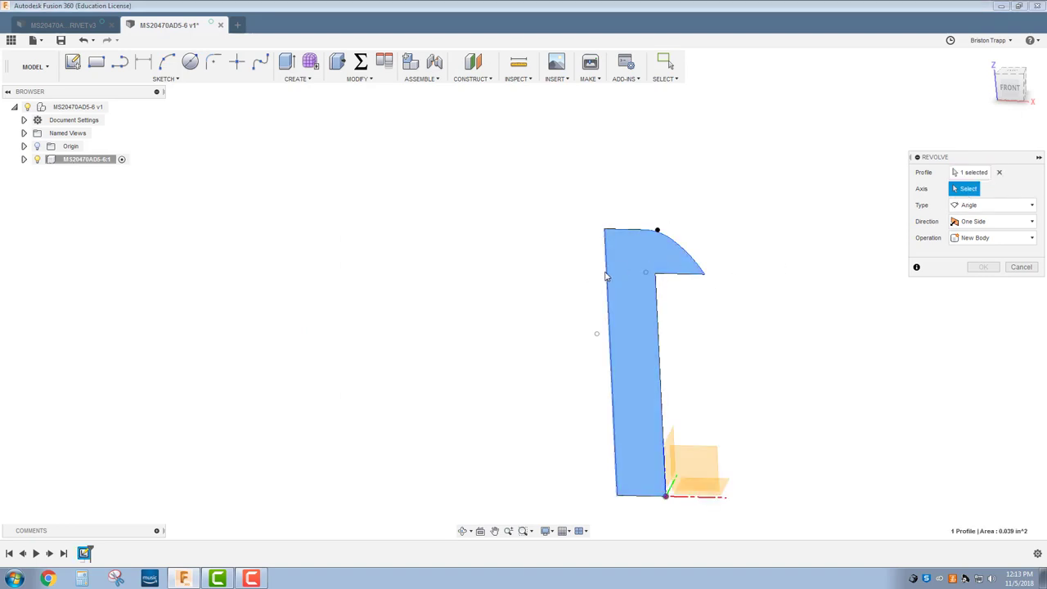
click(606, 276)
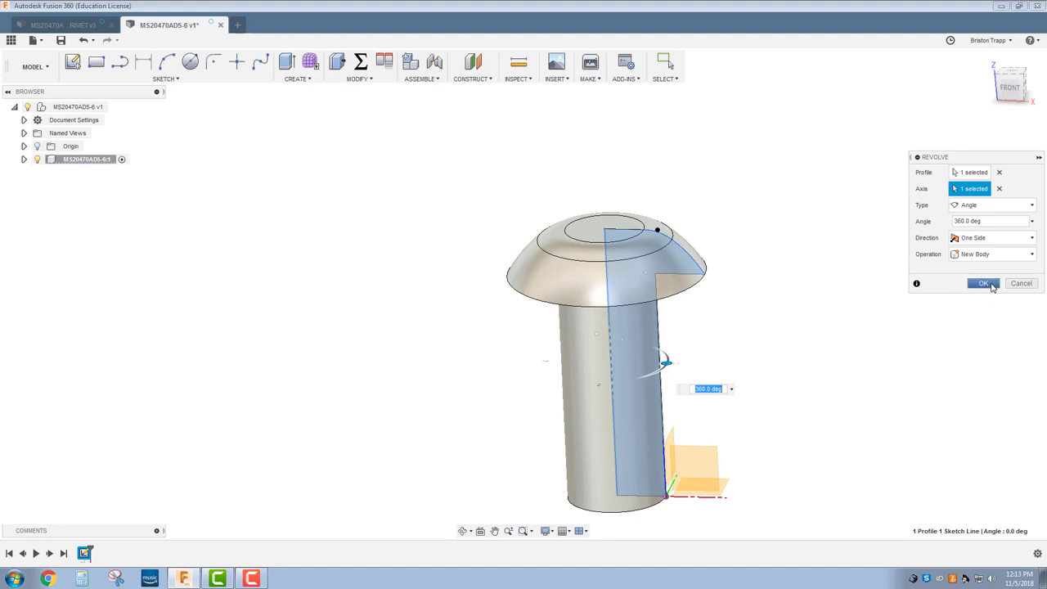
click(983, 282)
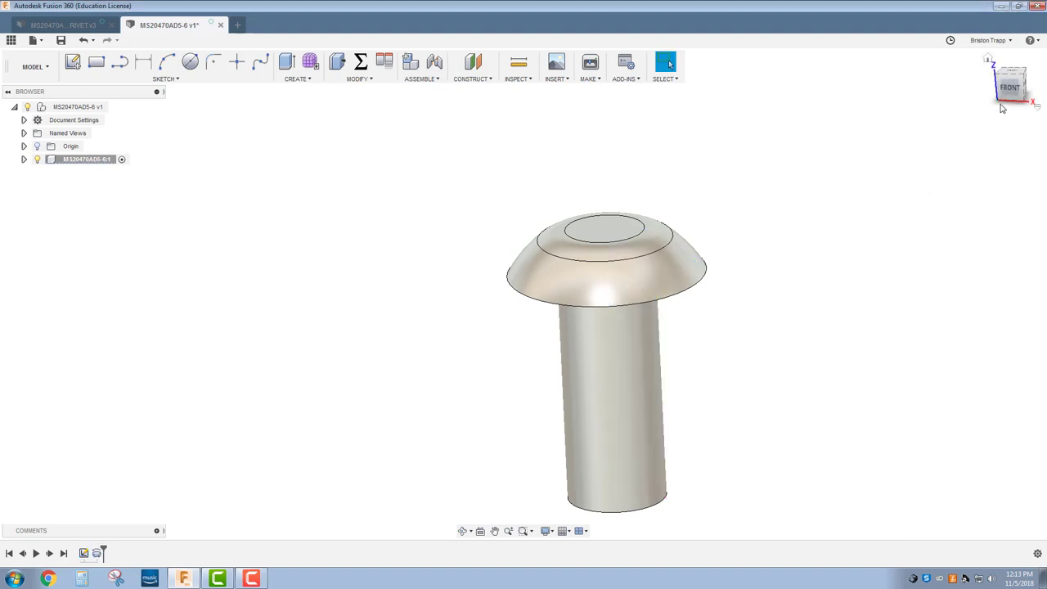
shift+middle_drag(524, 290, 523, 294)
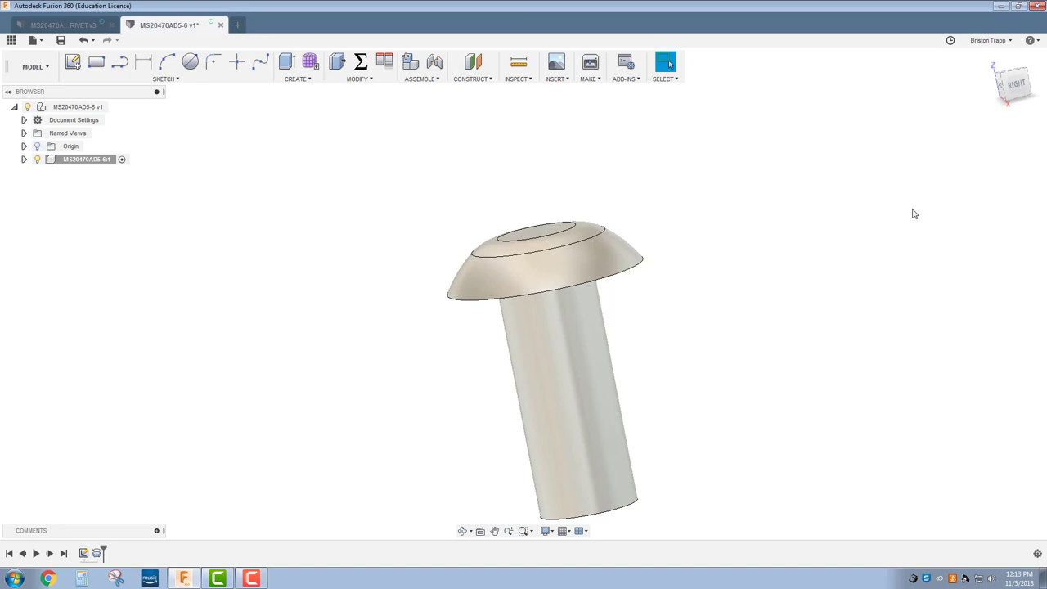
click(1014, 85)
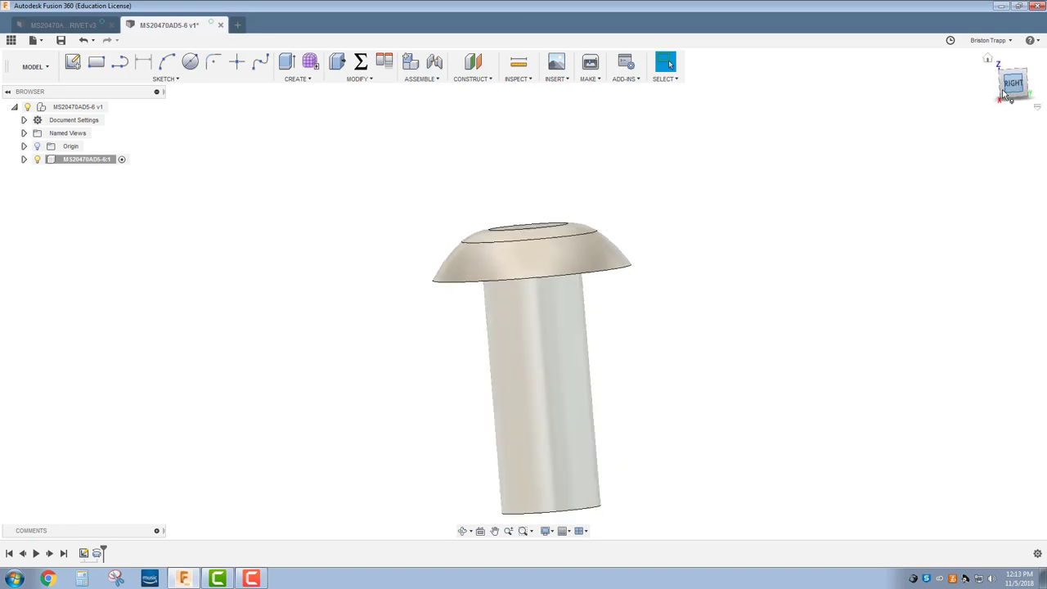
scroll(544, 278, up, 3)
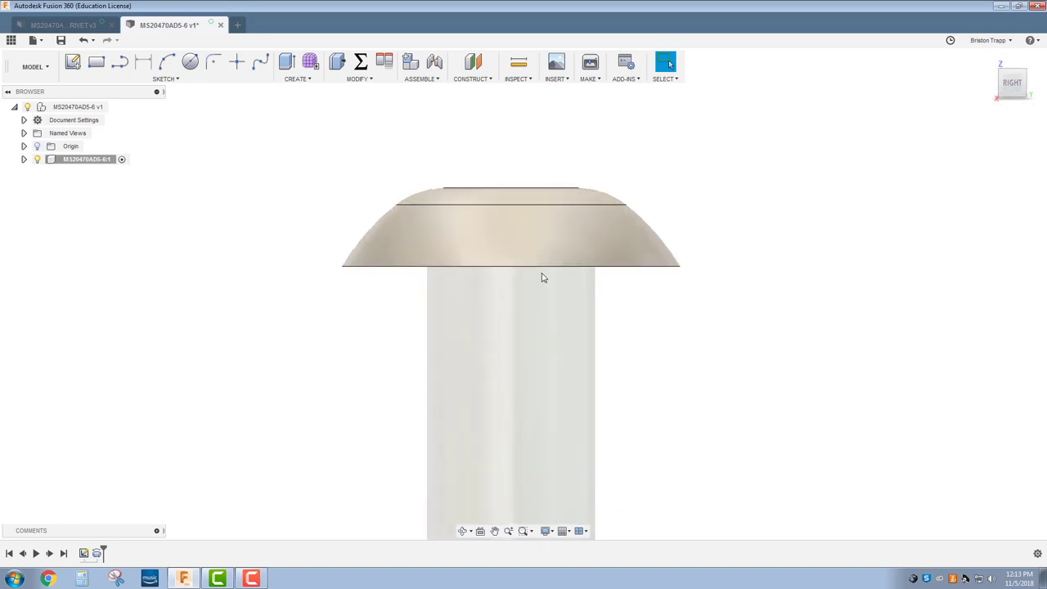
scroll(514, 311, down, 5)
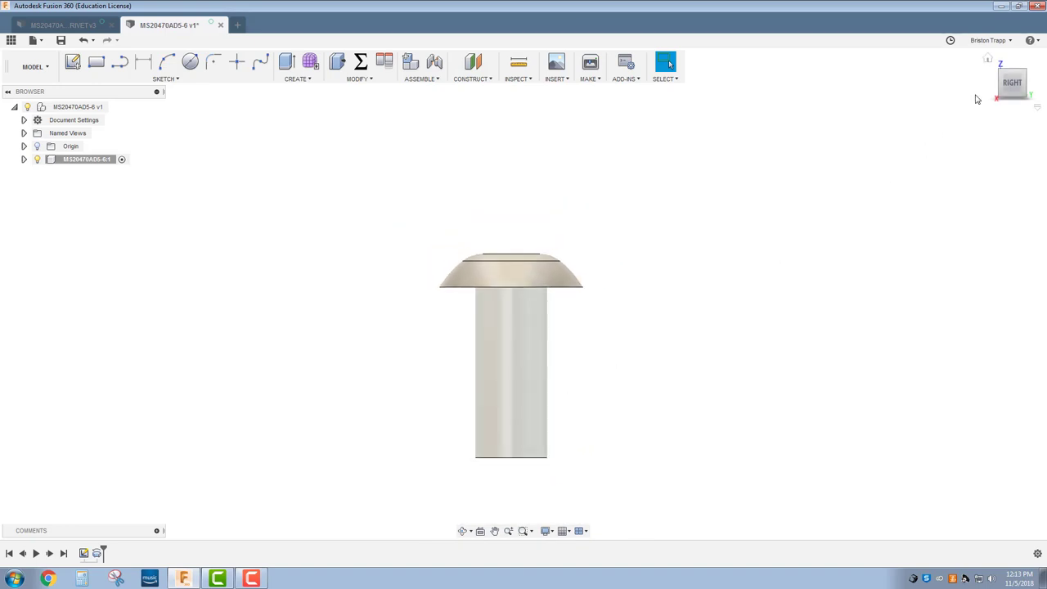
shift+middle_drag(522, 293, 820, 163)
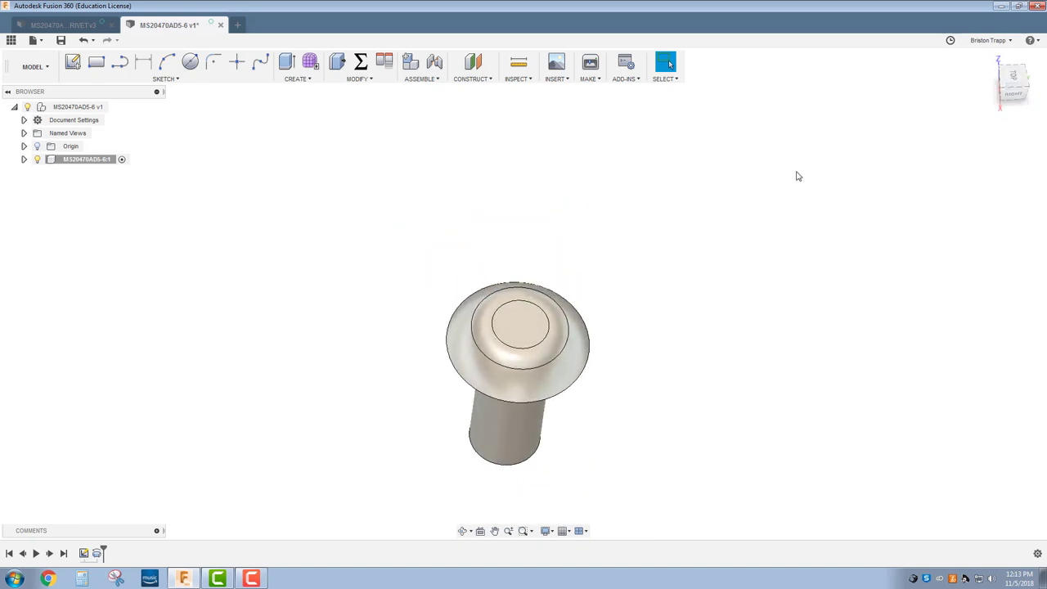
- Apply Coating - Titanium Nitride from Metal > Coatings to the rivet body
key(a)
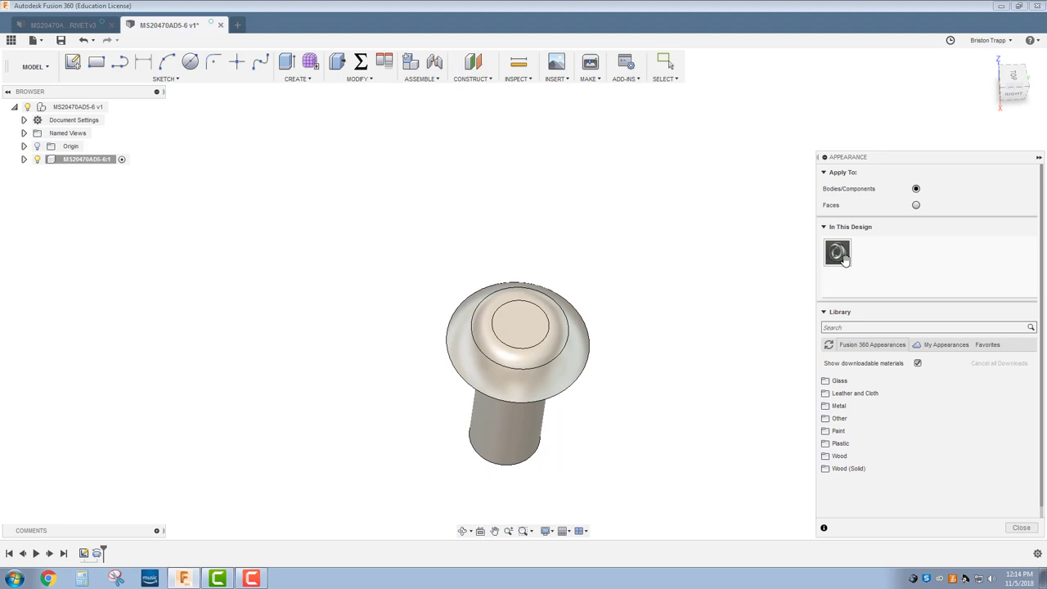
click(838, 405)
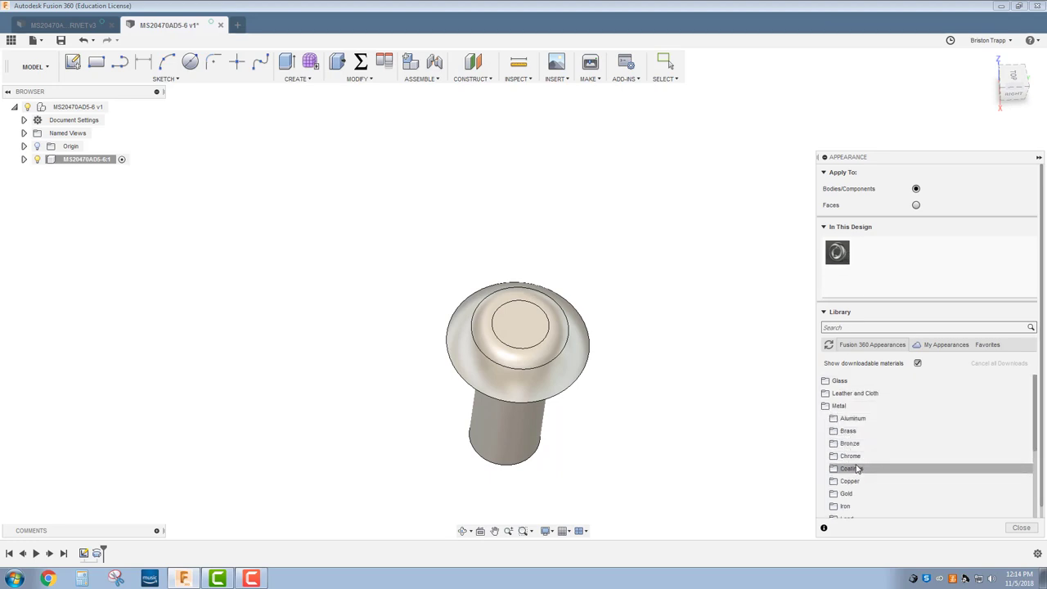
scroll(857, 468, down, 1)
click(848, 433)
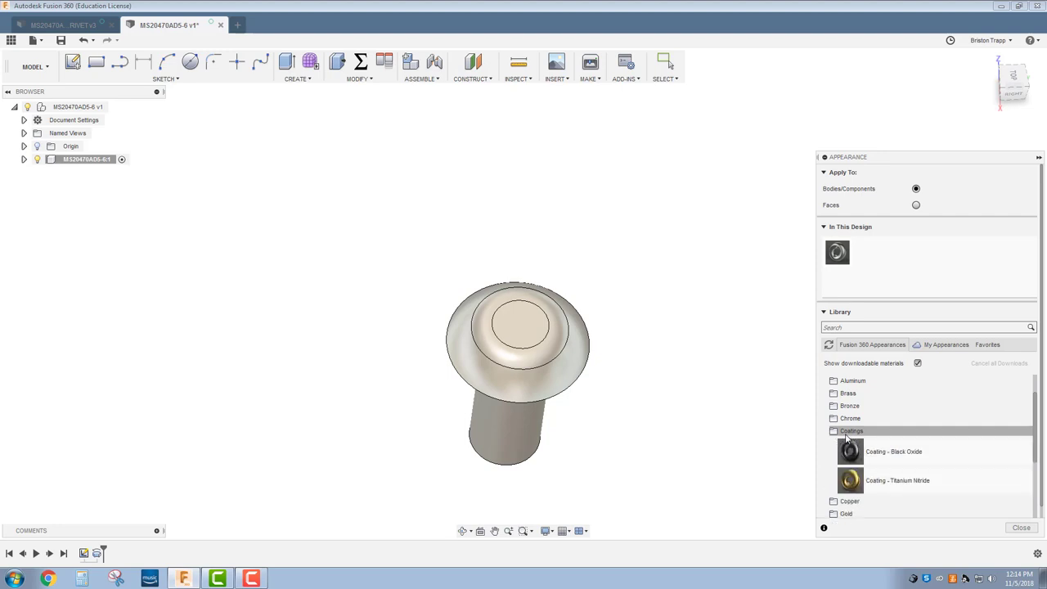
scroll(908, 421, down, 2)
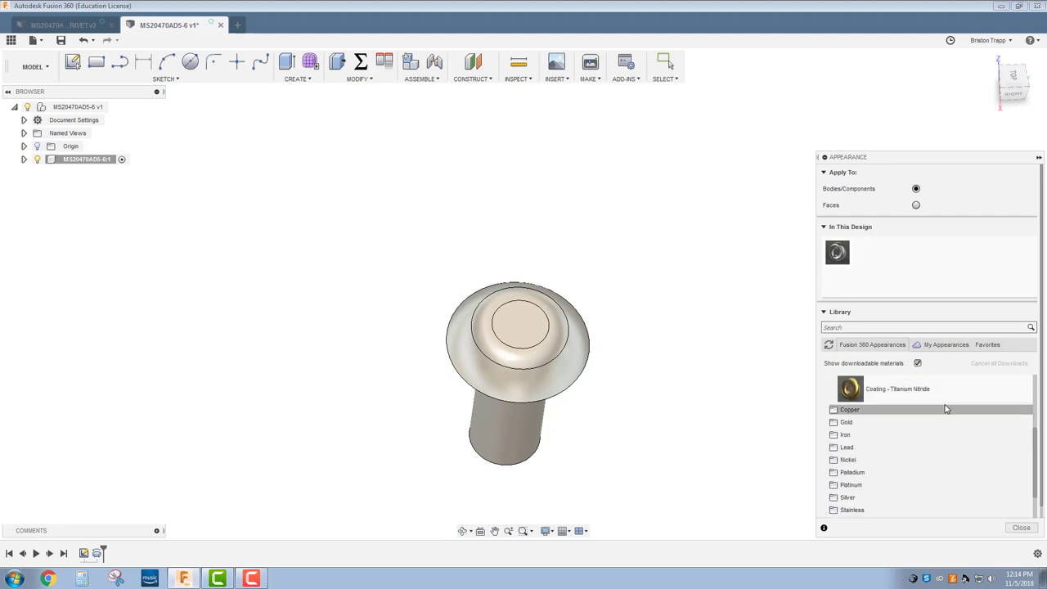
scroll(959, 416, up, 1)
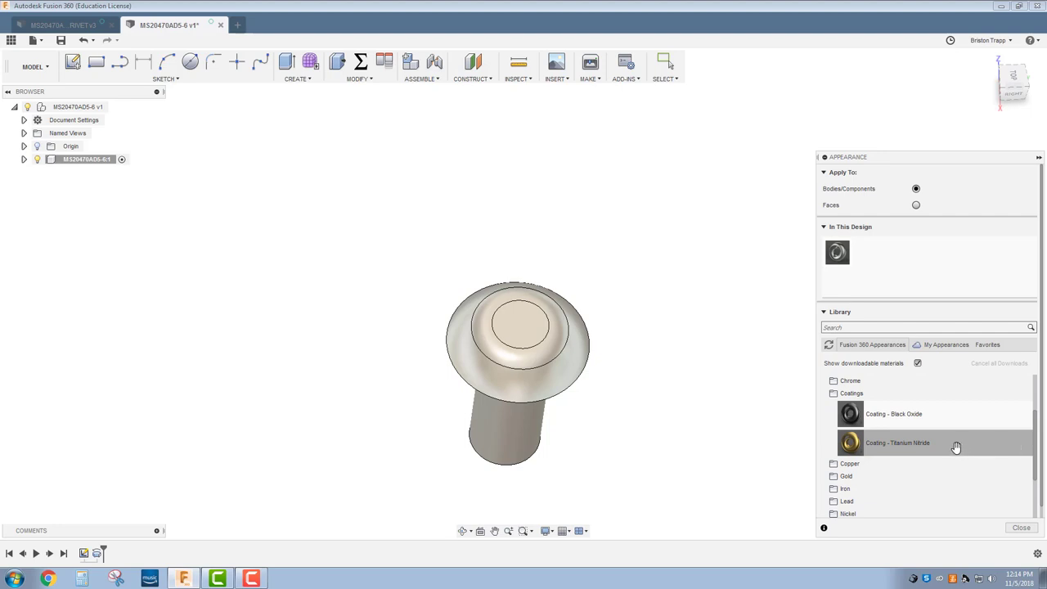
drag(955, 447, 586, 356)
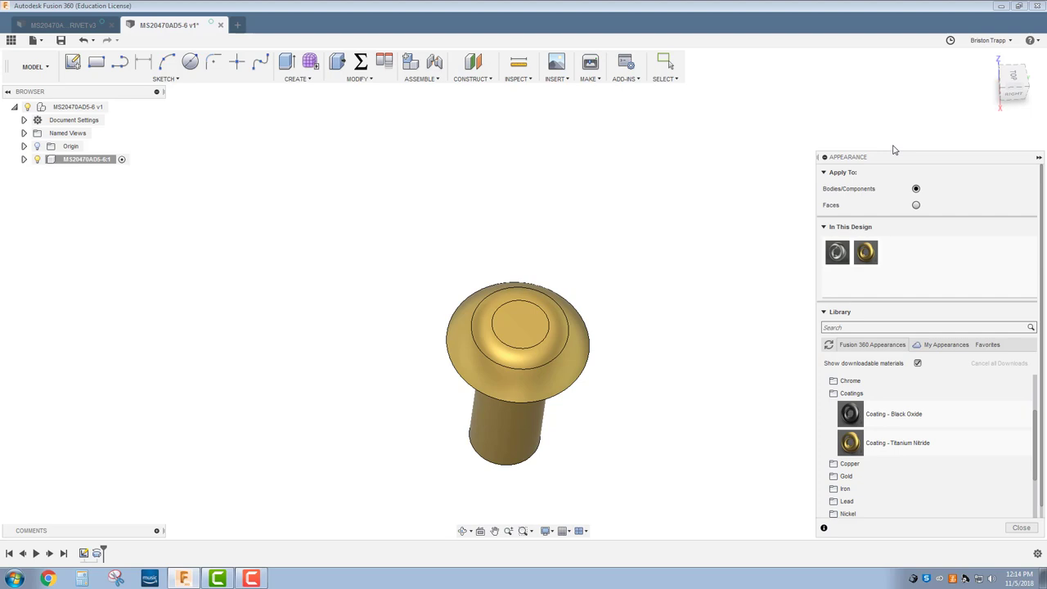
click(877, 456)
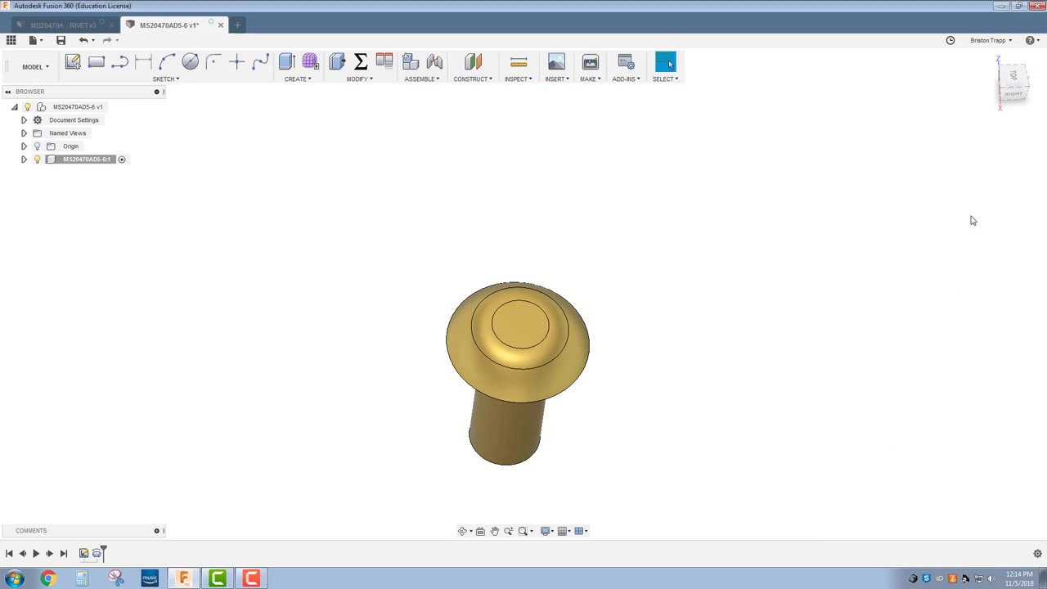
mouse_move(523, 293)
shift+middle_down()
mouse_move(565, 269)
mouse_move(704, 245)
shift+middle_up()
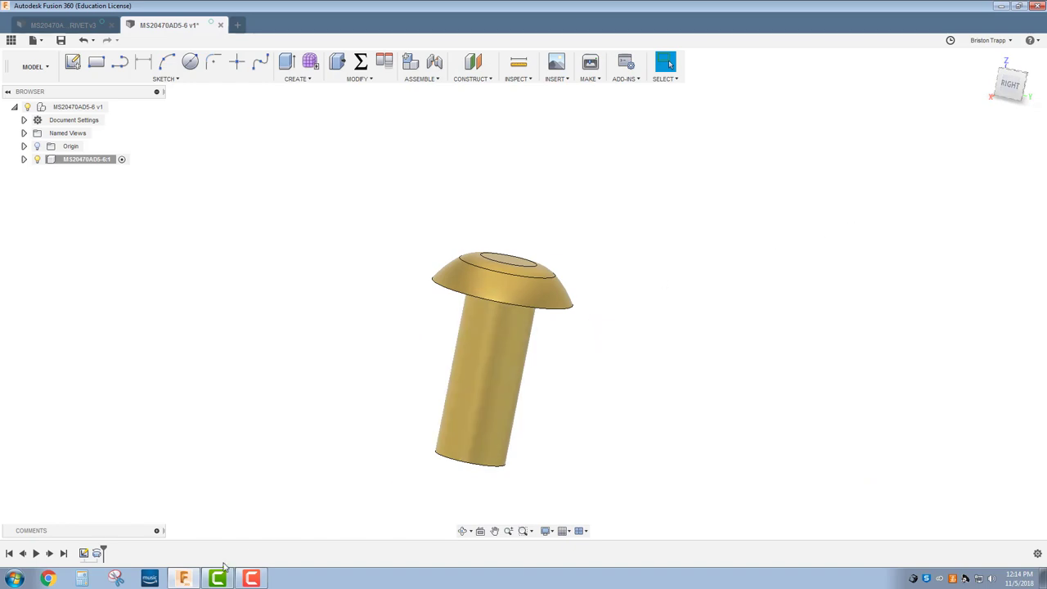
- Save a new version with the default 'User Saved' description and inspect the rivet head
click(60, 40)
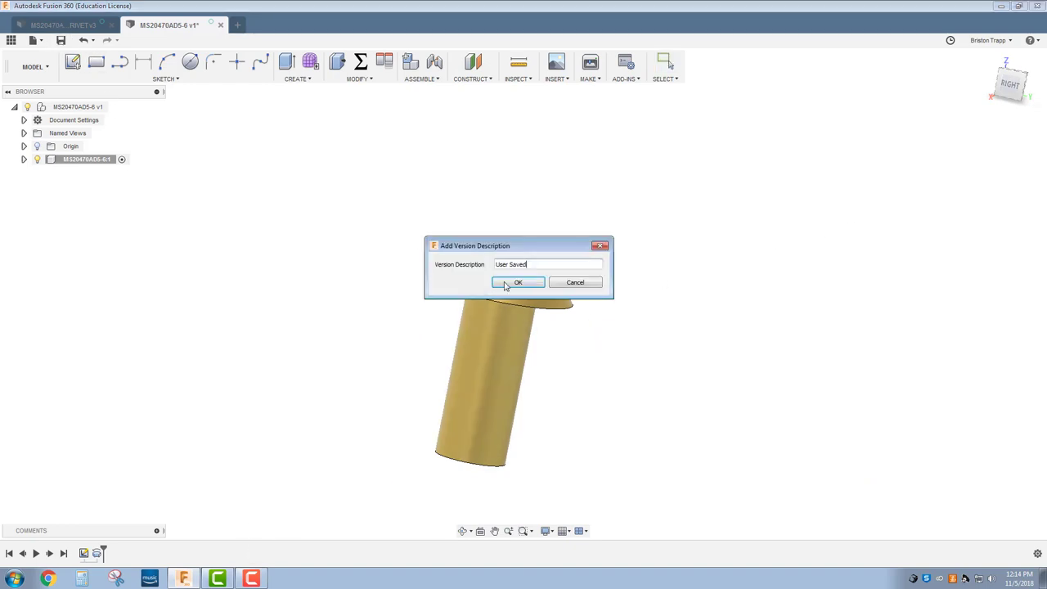
click(515, 282)
shift+middle_drag(731, 318, 632, 305)
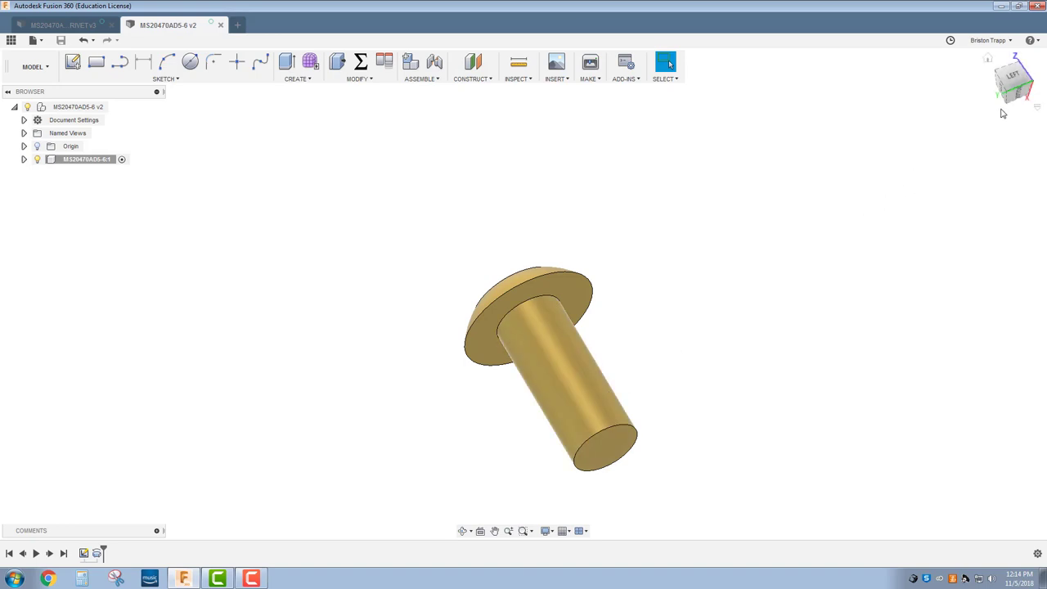
shift+middle_drag(989, 59, 610, 122)
scroll(609, 122, up, 3)
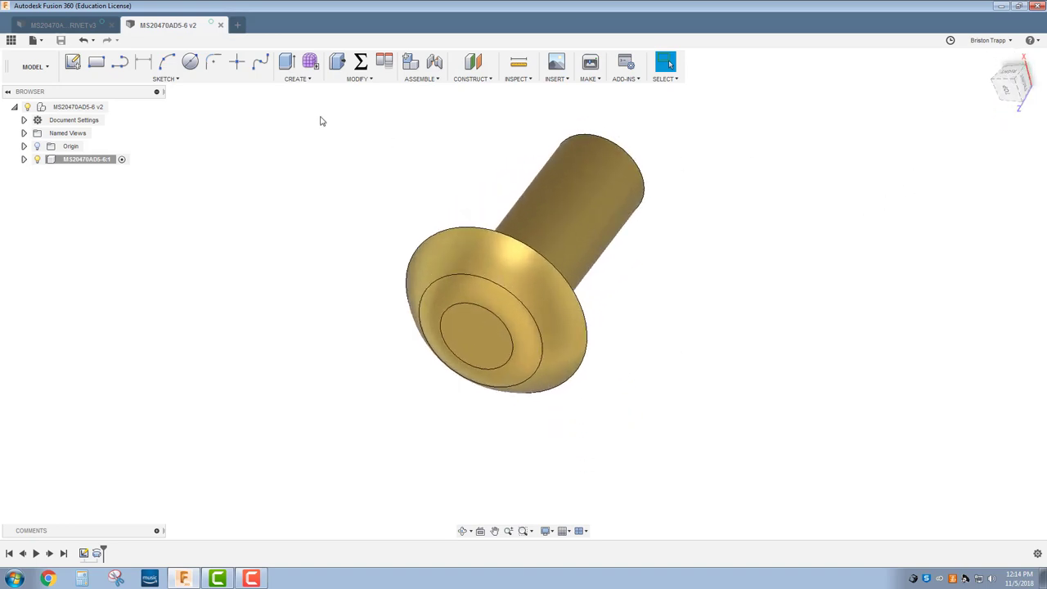